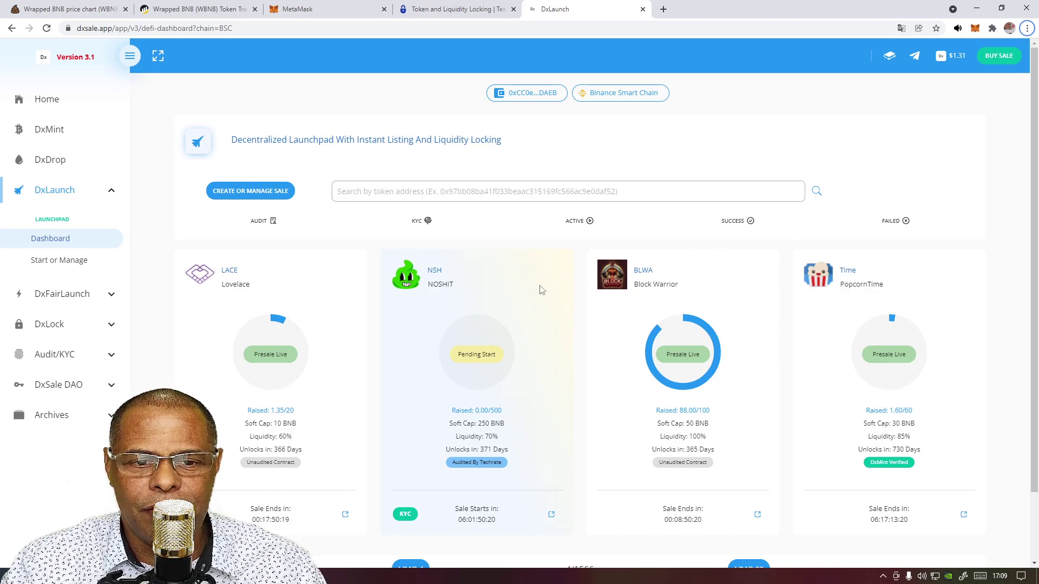
Open the DxLock page for locking LP tokens
click(64, 327)
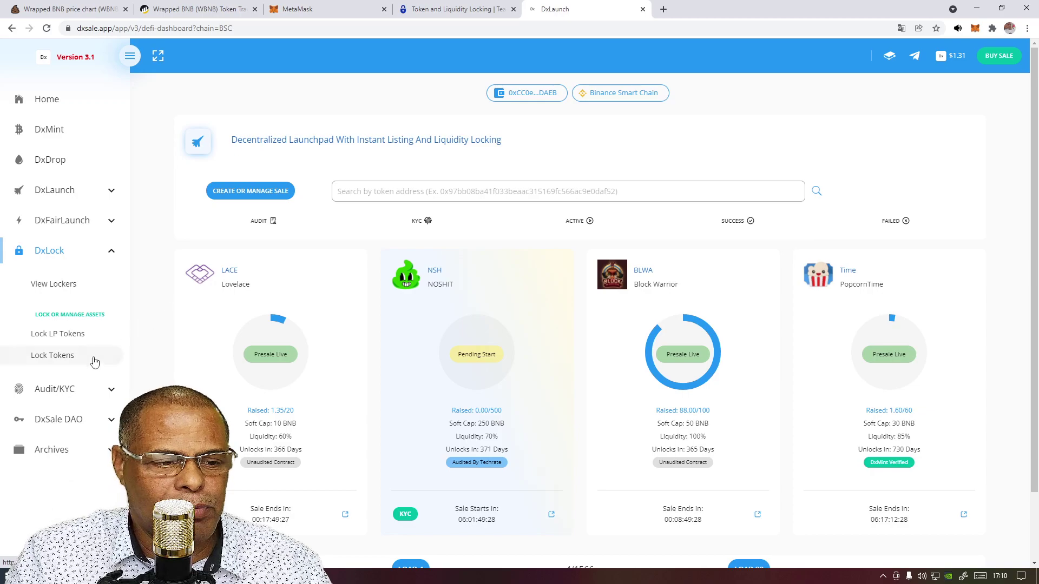
click(74, 336)
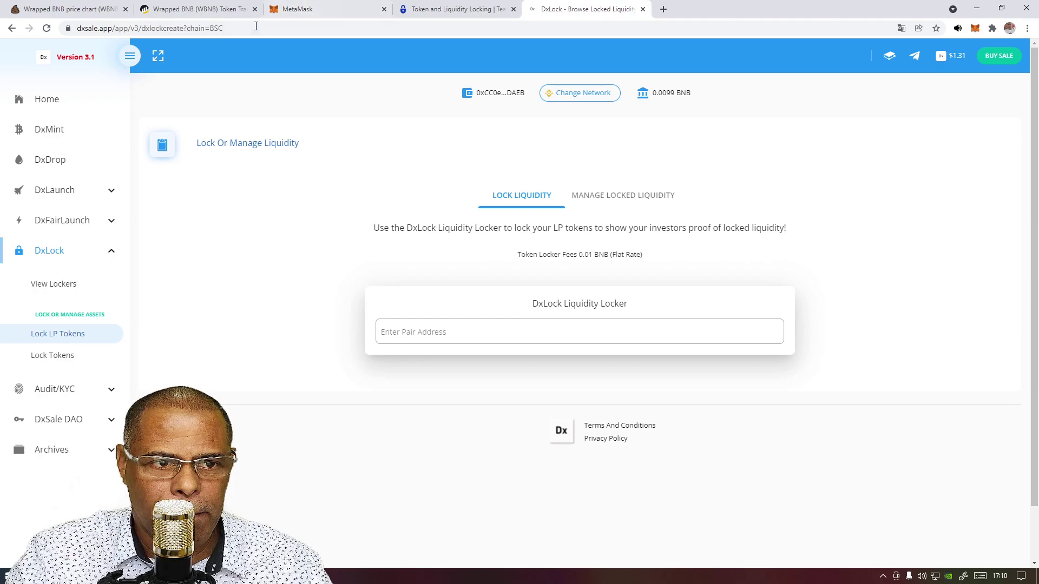
Switch to BscScan, search for BRDOG and open the BRDog.co.in token page
click(221, 15)
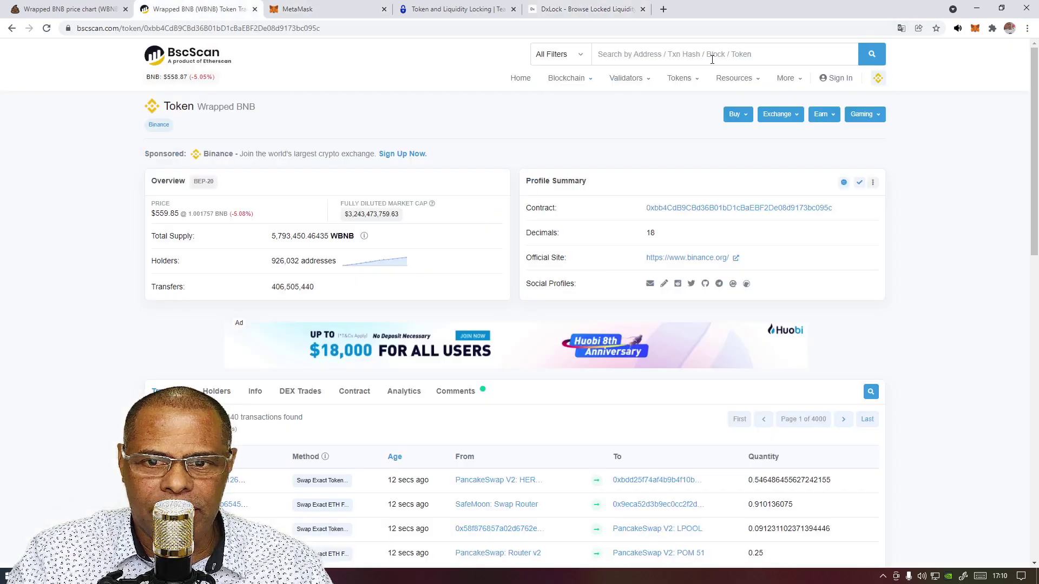
click(689, 55)
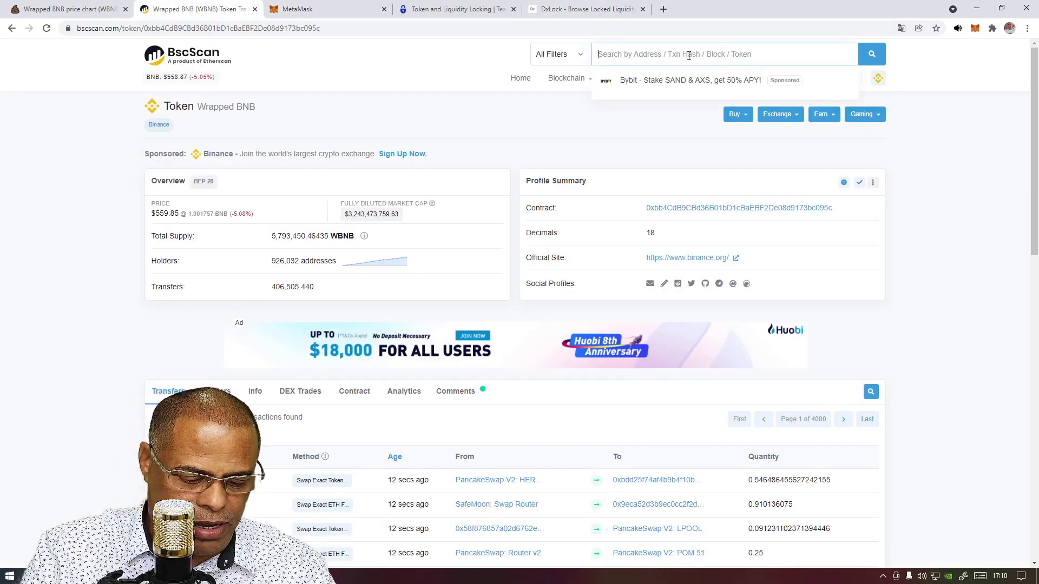
text(BR)
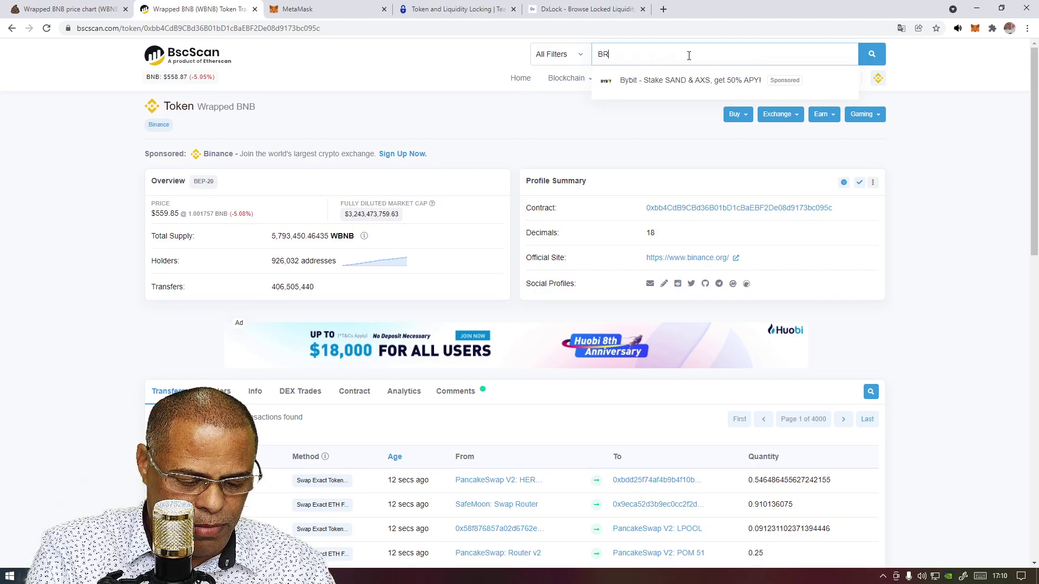
text(DOG)
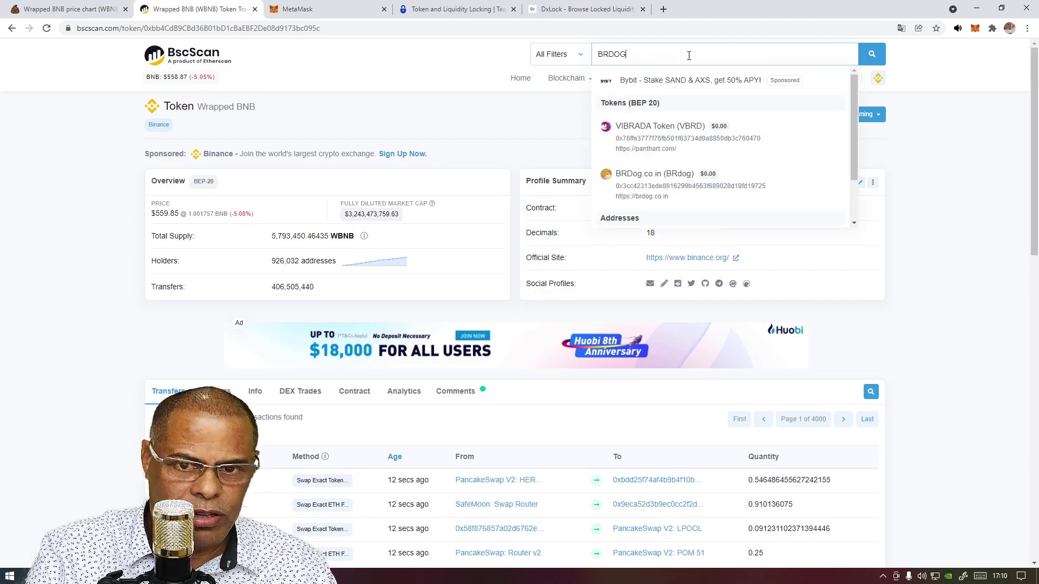
click(678, 130)
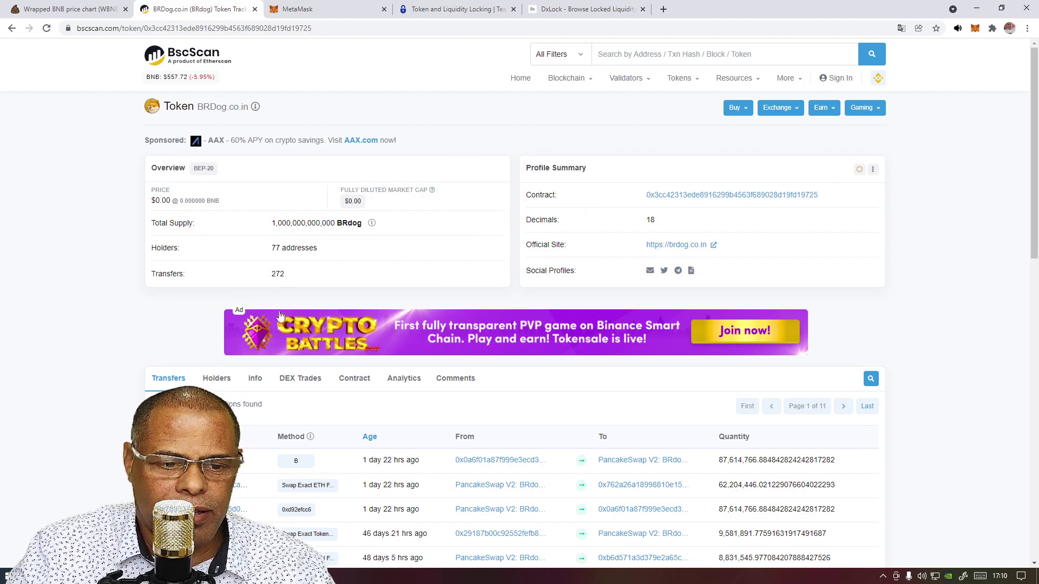
Find the PancakeSwap V2: BRdog-BUSD pair among the token's holders and open its contract page
click(214, 379)
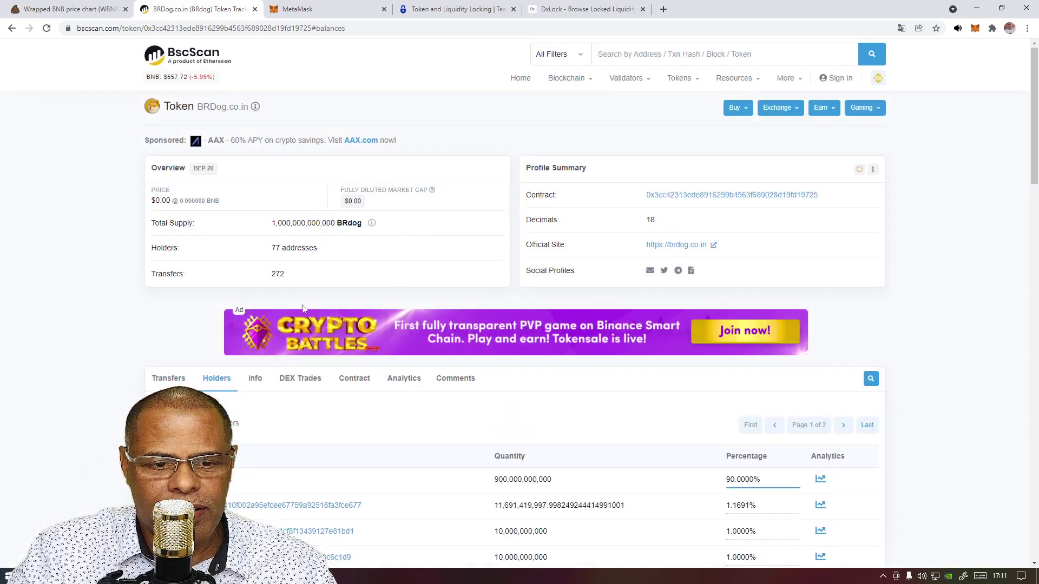
scroll(417, 268, down, 2)
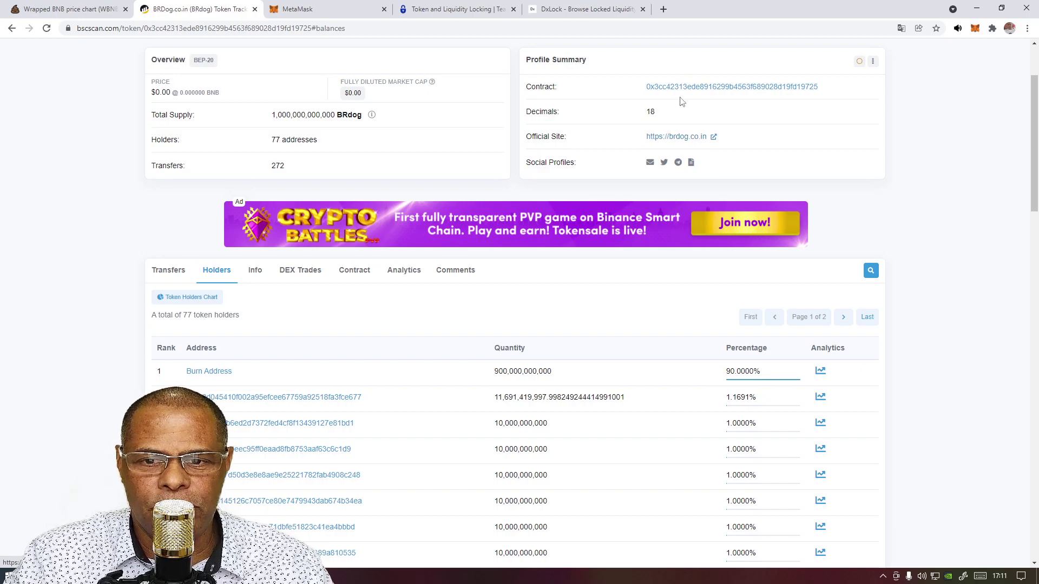
scroll(427, 293, down, 1)
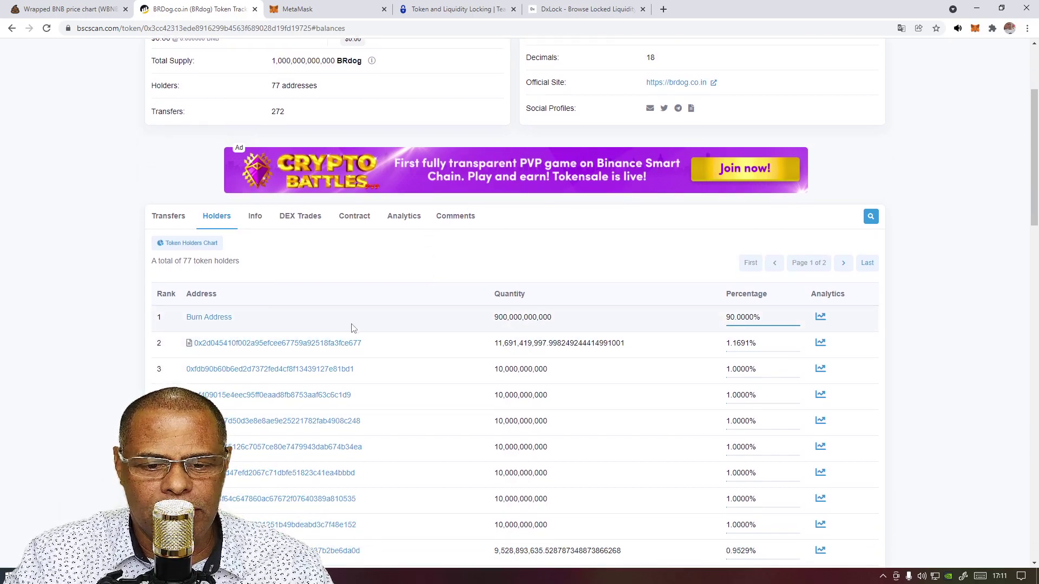
scroll(325, 346, down, 4)
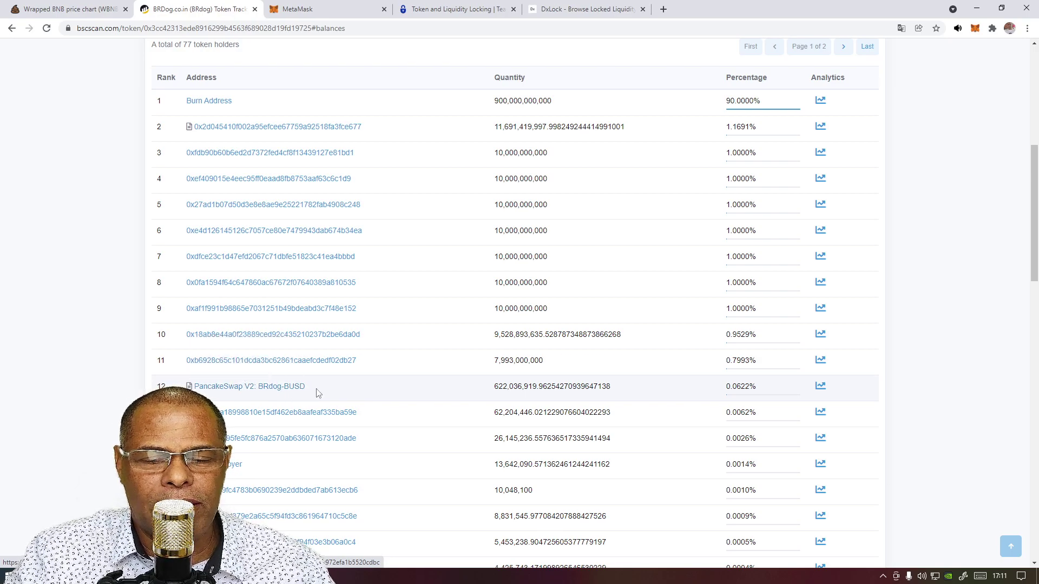
click(287, 388)
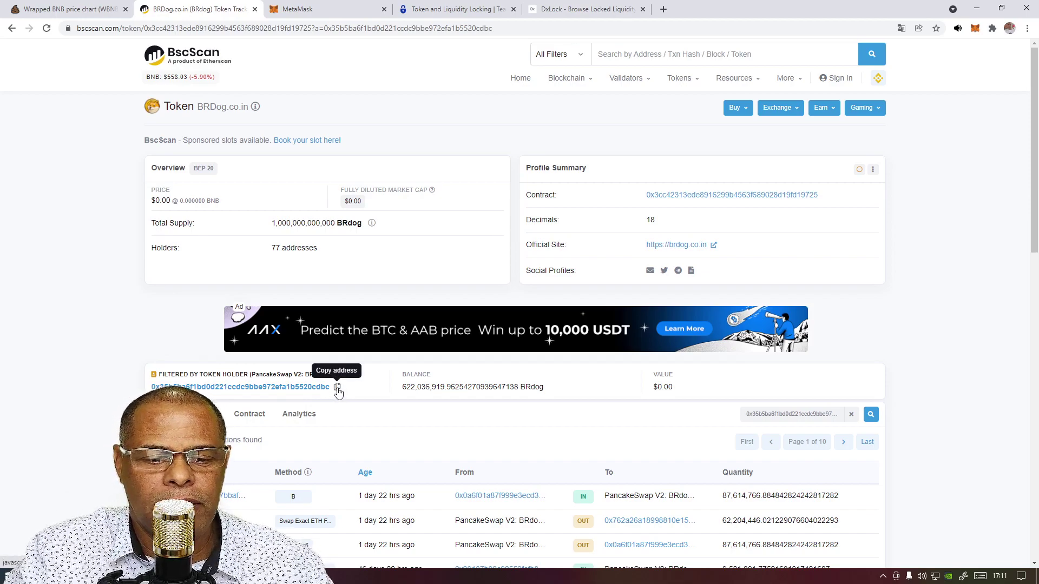
click(303, 387)
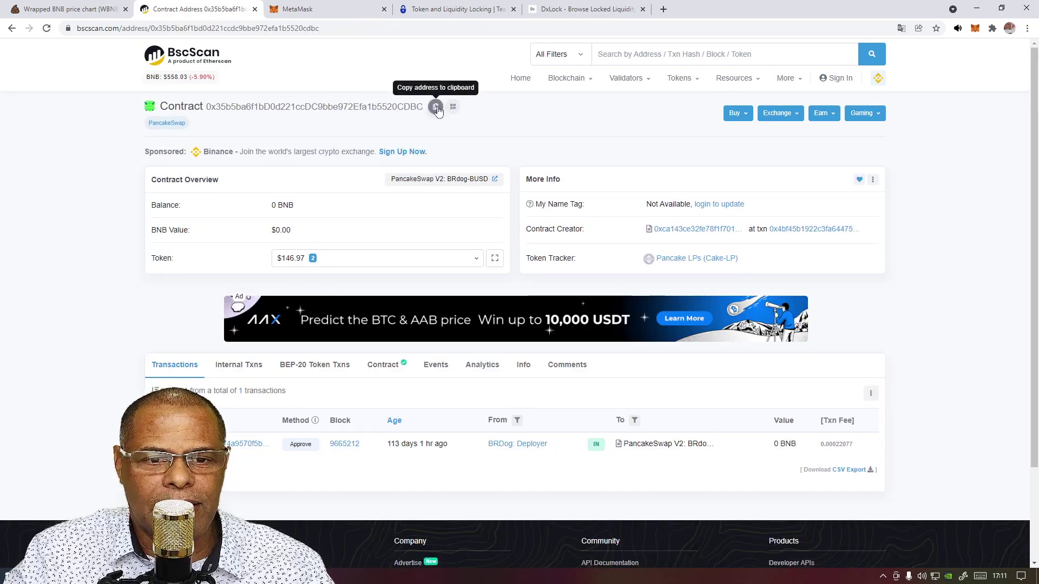
List the pair contract's tokens, copy the contract address and paste it as the pair address in the DxLock Liquidity Locker
click(398, 262)
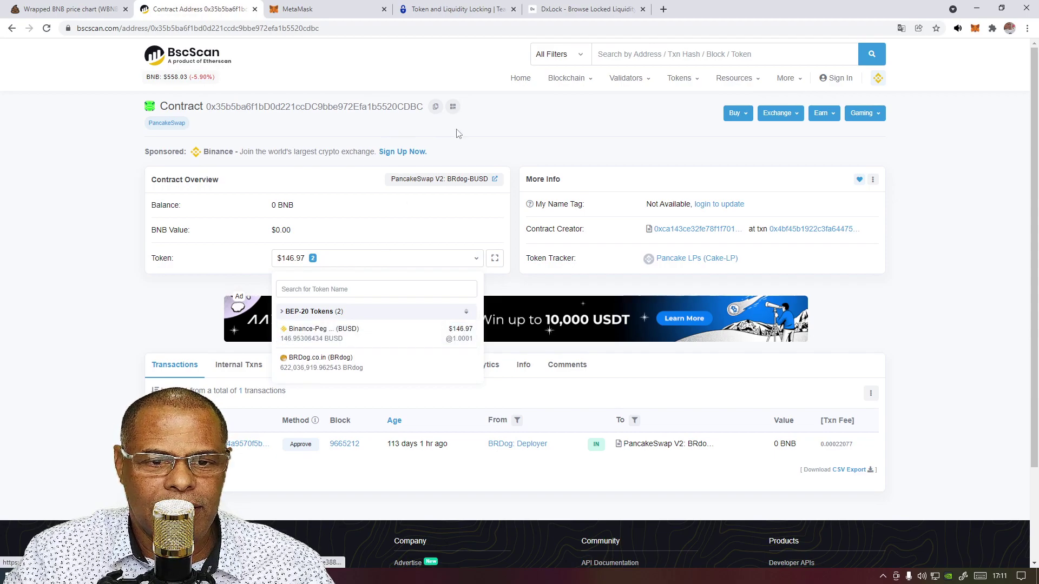
click(437, 107)
click(589, 9)
click(499, 333)
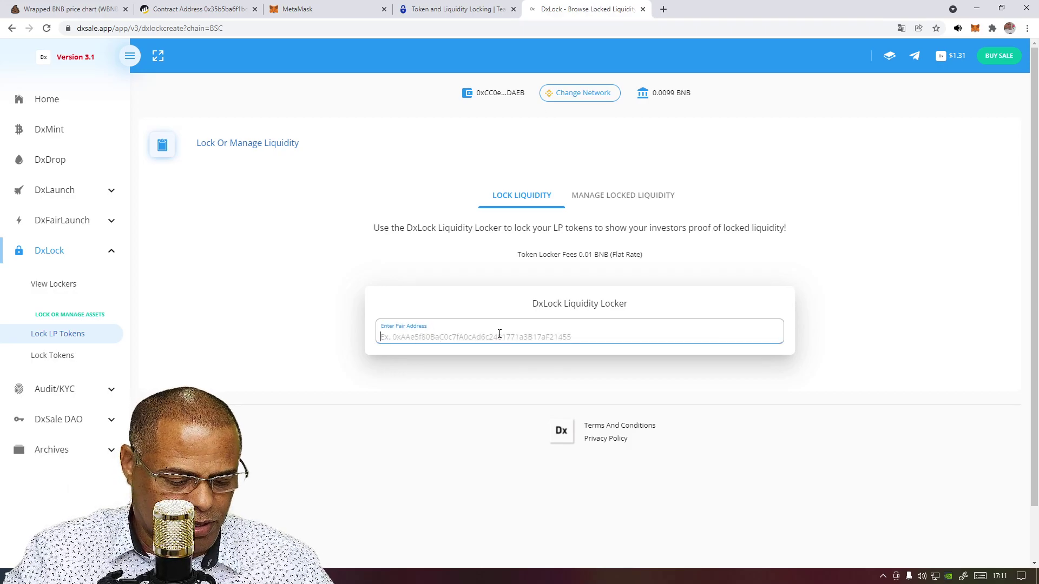
key(ctrl+v)
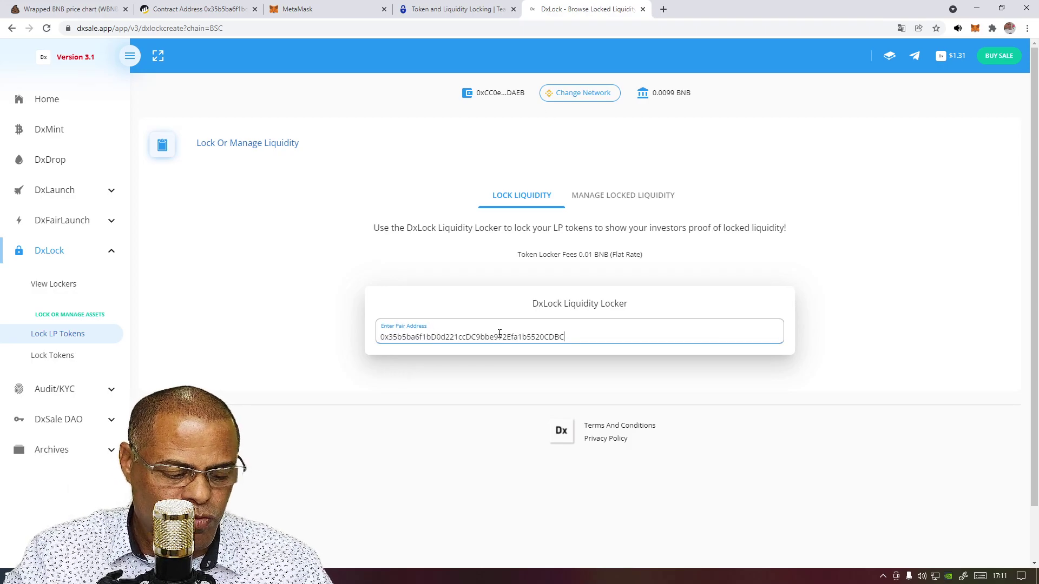
Dismiss the unlock date picker without changes and set the share of LP tokens to lock to 100%
scroll(847, 238, down, 2)
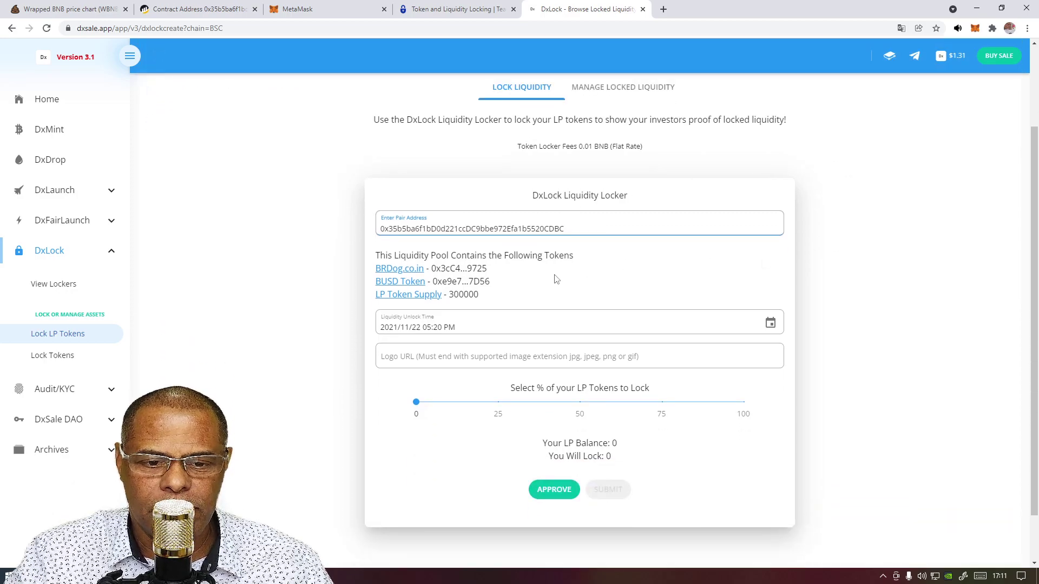
click(771, 324)
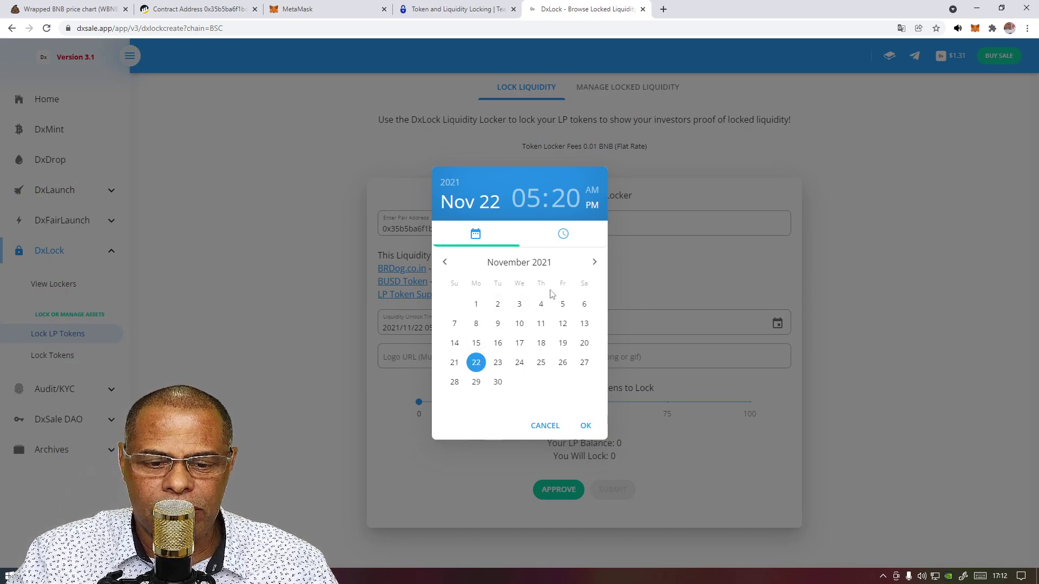
click(546, 427)
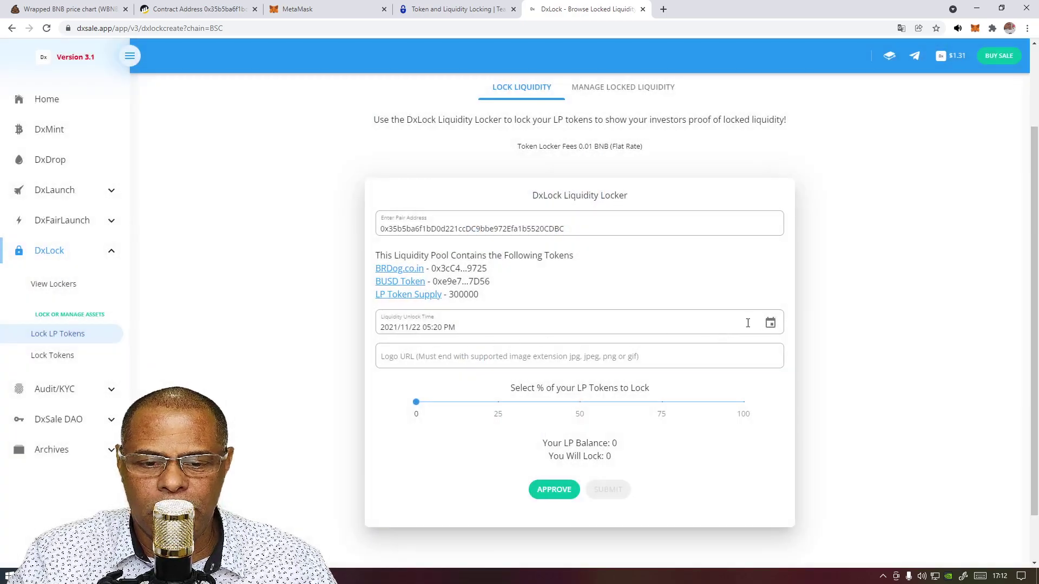
drag(418, 404, 792, 406)
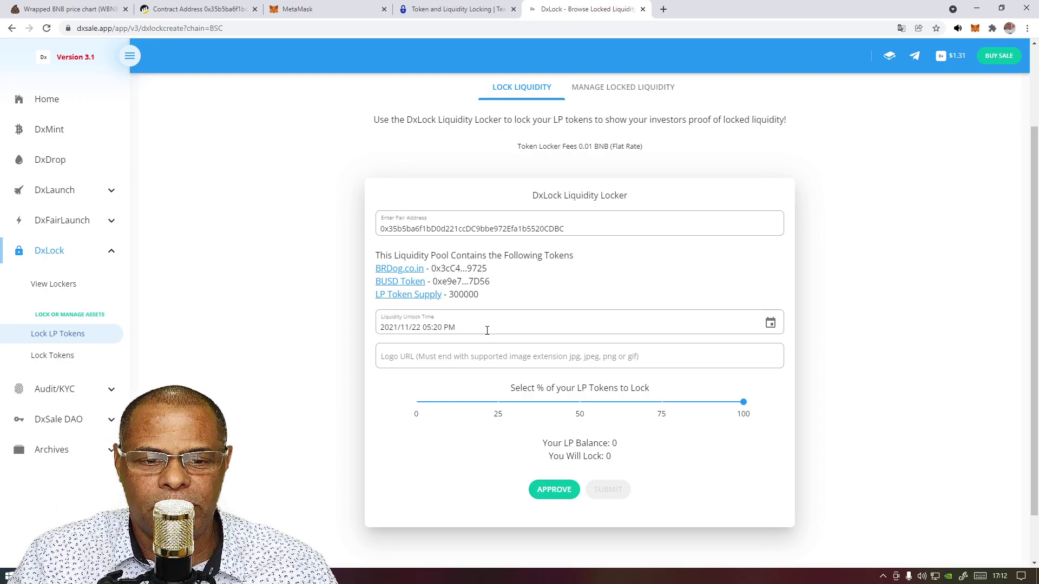
Set the liquidity unlock time to December 22, 2021 at 12:00 PM, consulting the system calendar for today's date
click(772, 323)
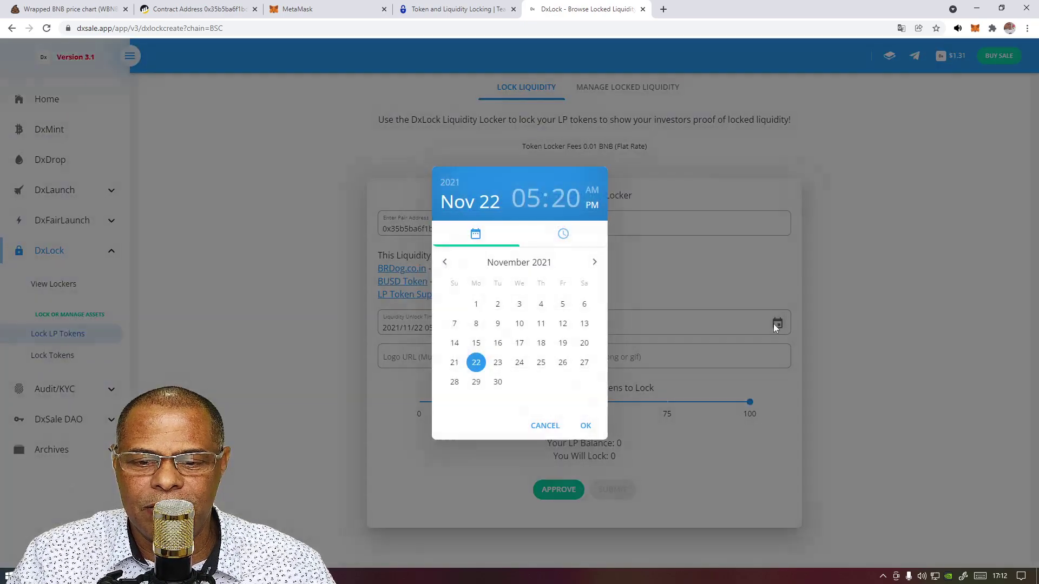
click(594, 263)
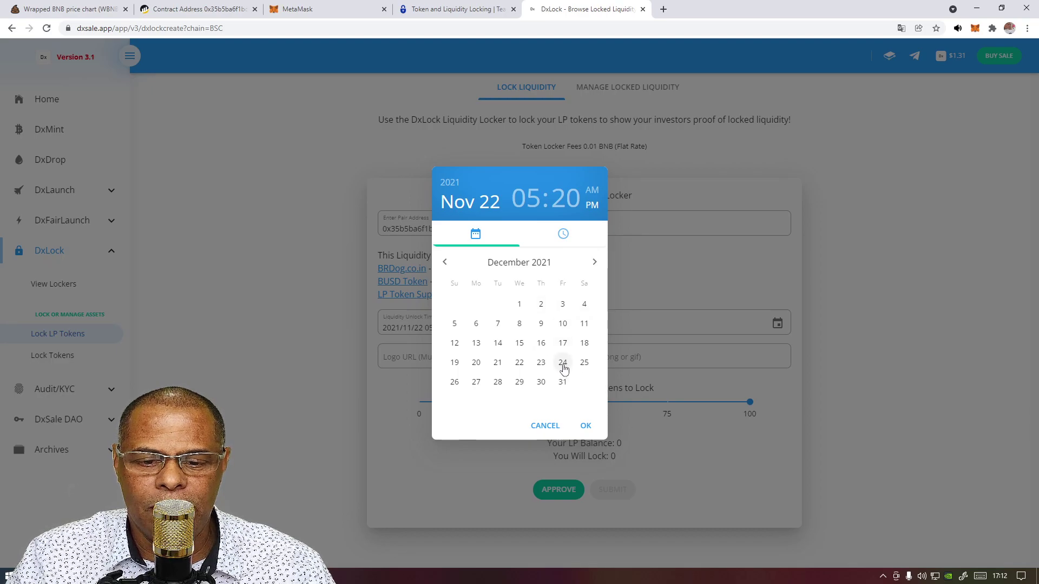
click(997, 577)
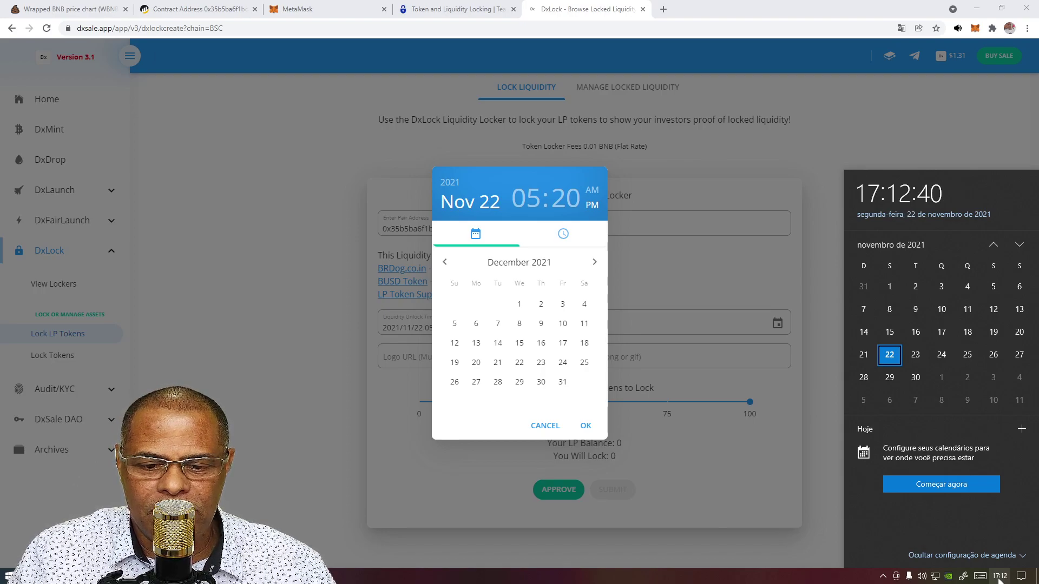
click(999, 577)
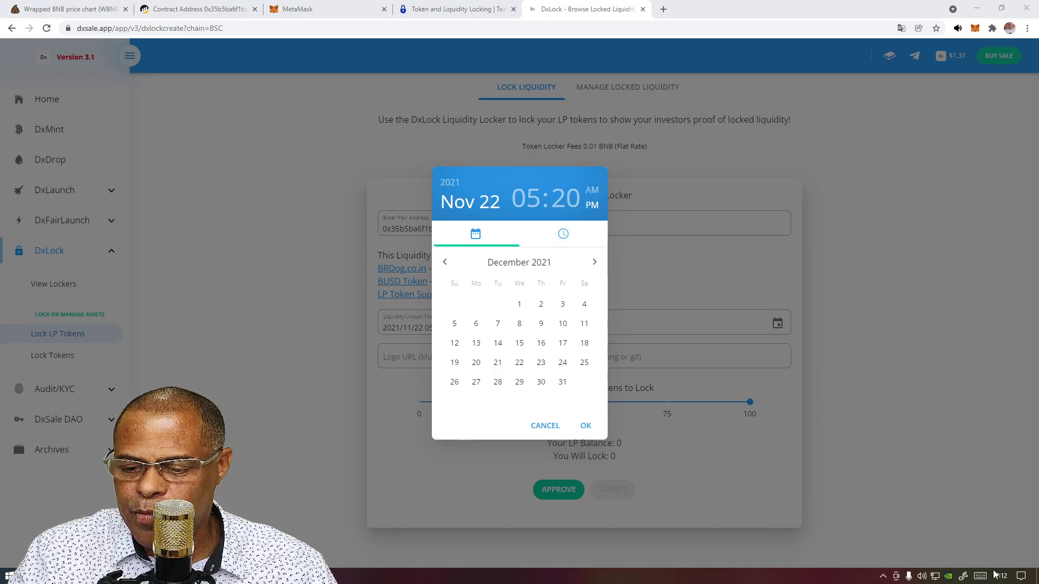
click(520, 362)
click(521, 275)
click(520, 274)
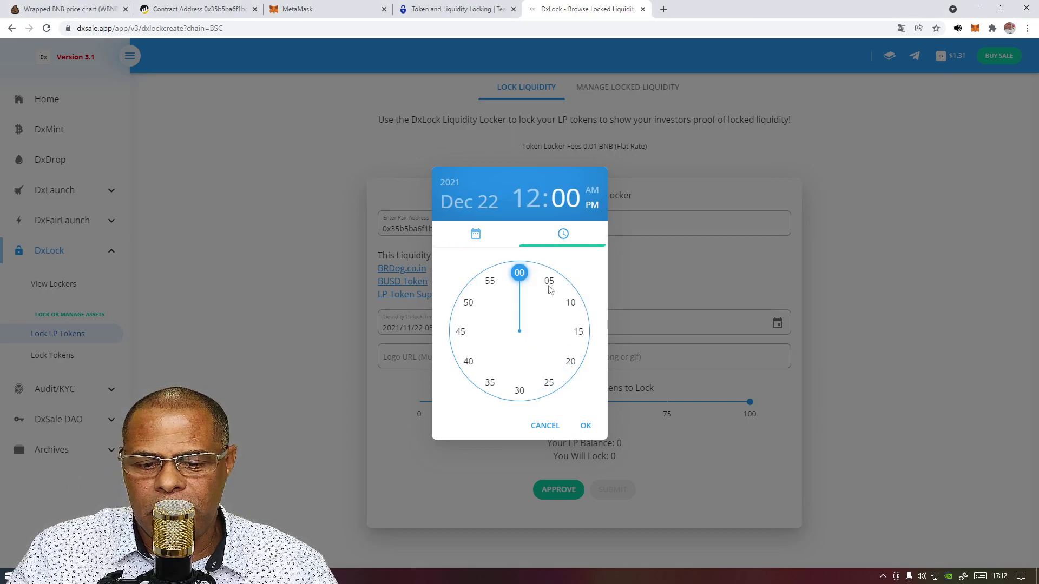
click(588, 424)
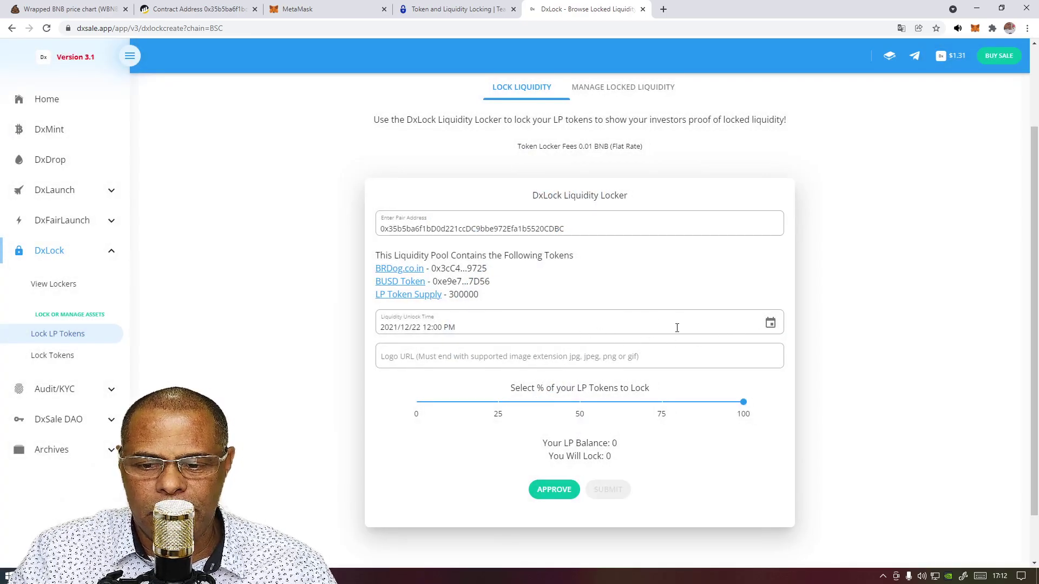
Change the liquidity unlock date to December 7, 2023
click(770, 323)
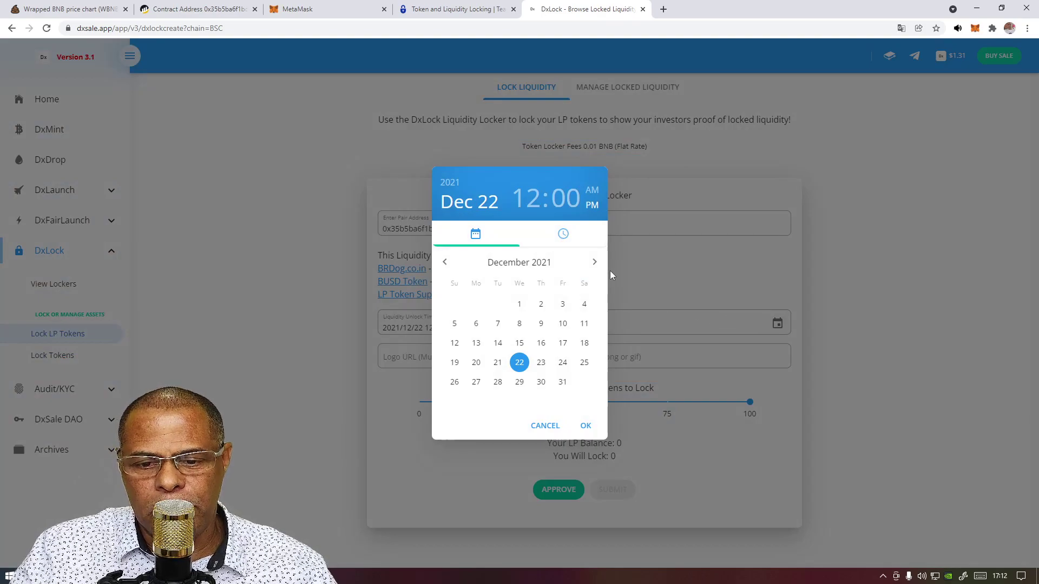
click(594, 262)
click(594, 263)
click(594, 263)
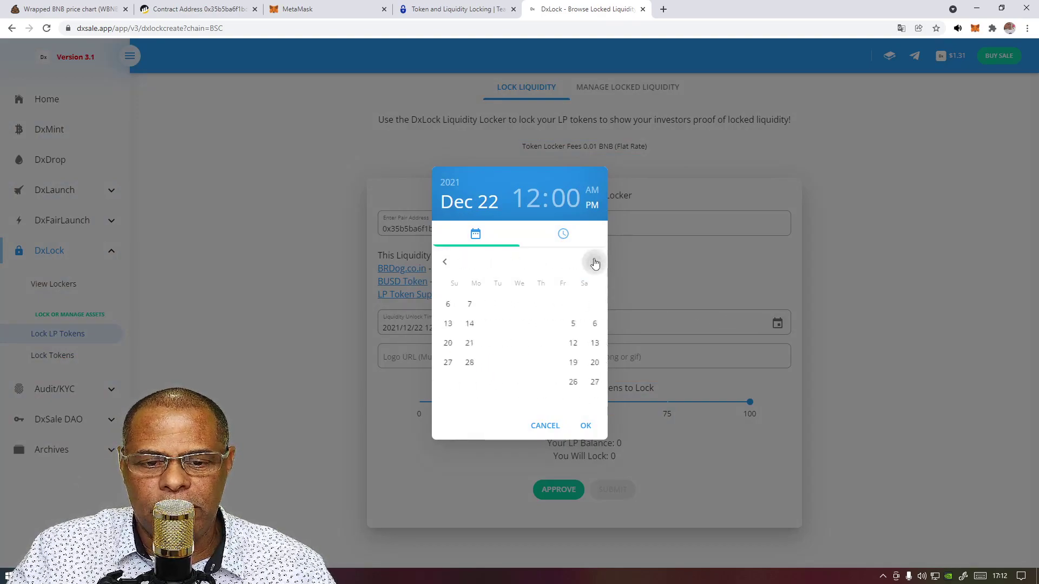
click(594, 262)
click(594, 262)
click(594, 263)
click(594, 263)
click(594, 262)
click(594, 262)
click(595, 263)
click(594, 262)
click(594, 263)
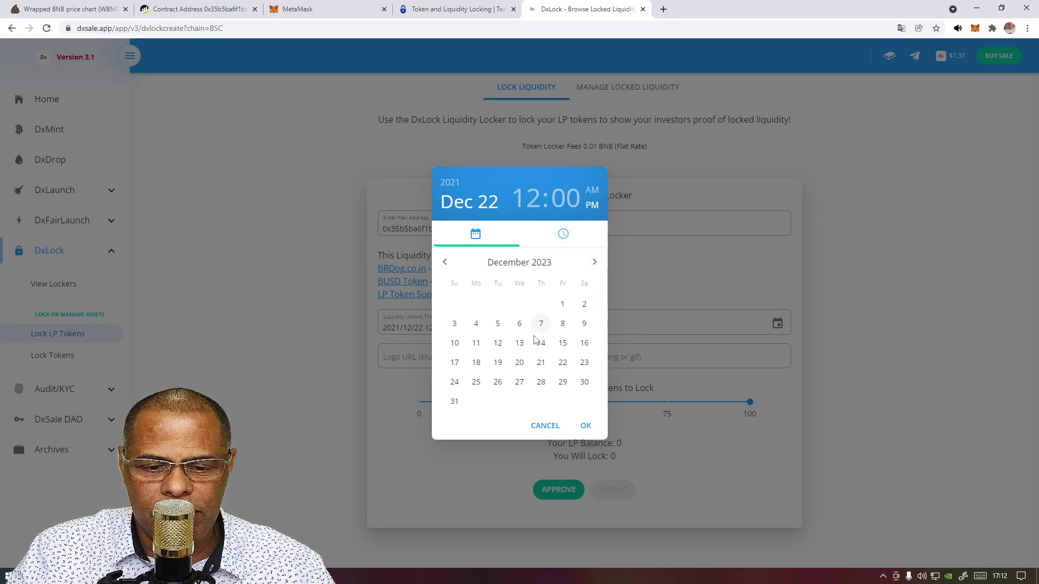
click(540, 323)
click(586, 425)
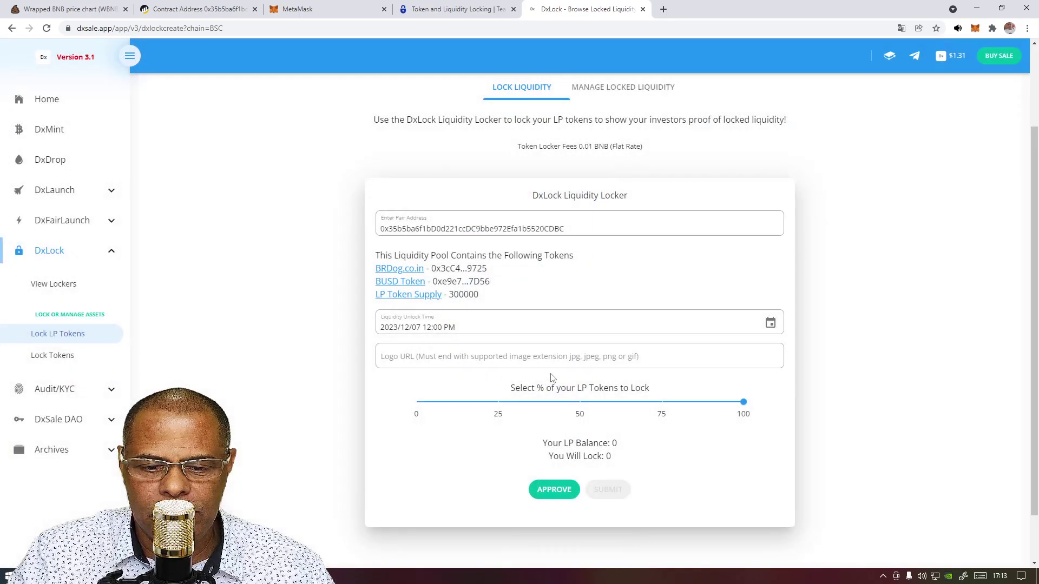
Try 79% as the share of LP tokens to lock and restore it to 100%, leaving the logo URL empty
click(580, 356)
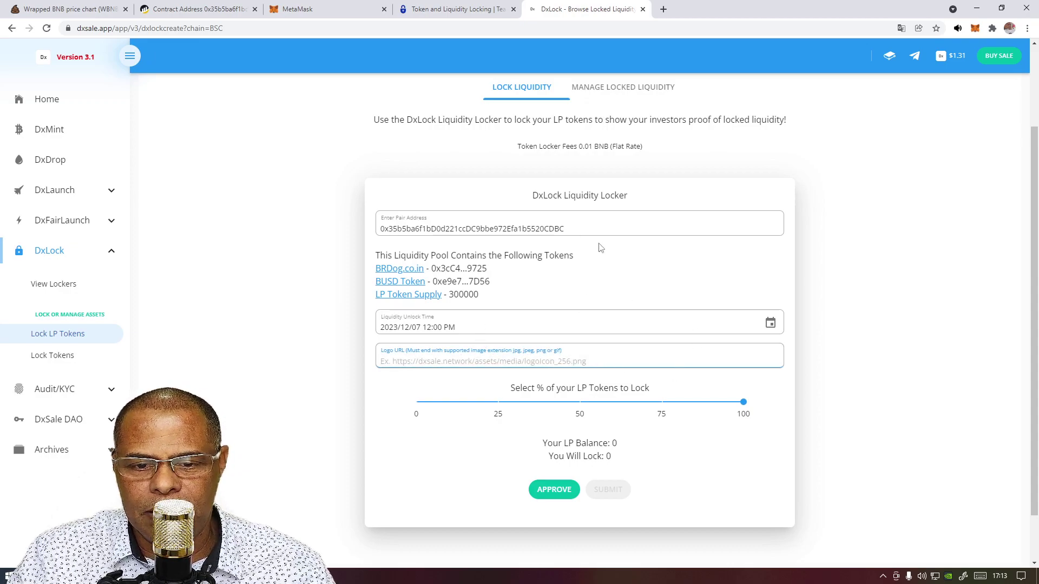
mouse_move(745, 405)
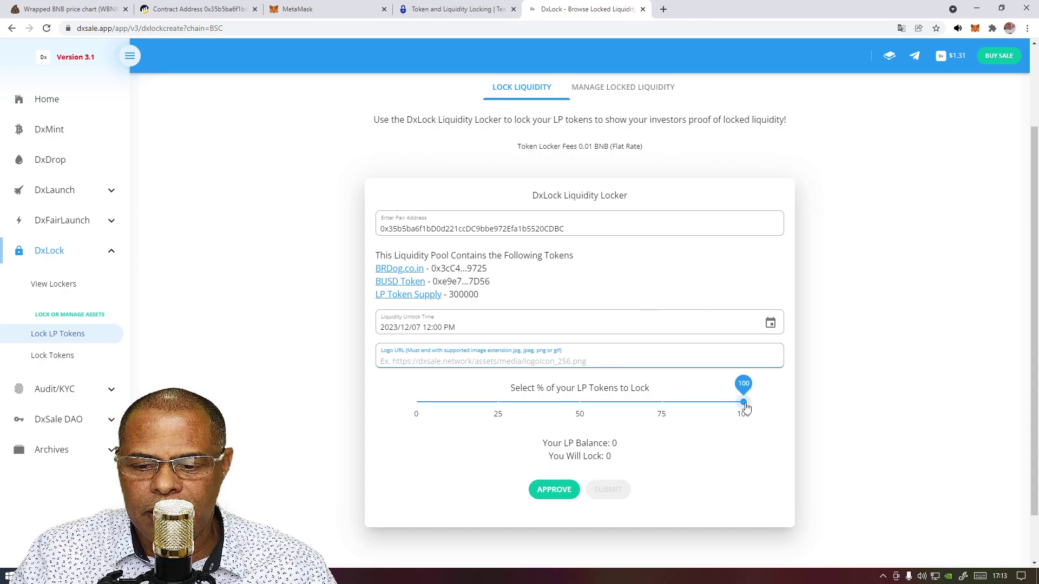
drag(744, 404, 674, 403)
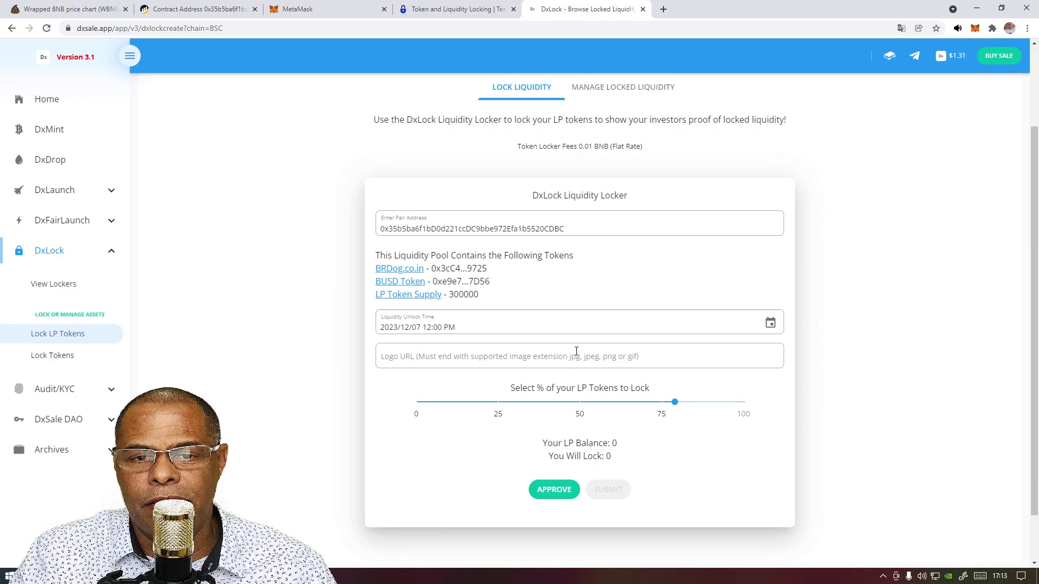
mouse_move(676, 407)
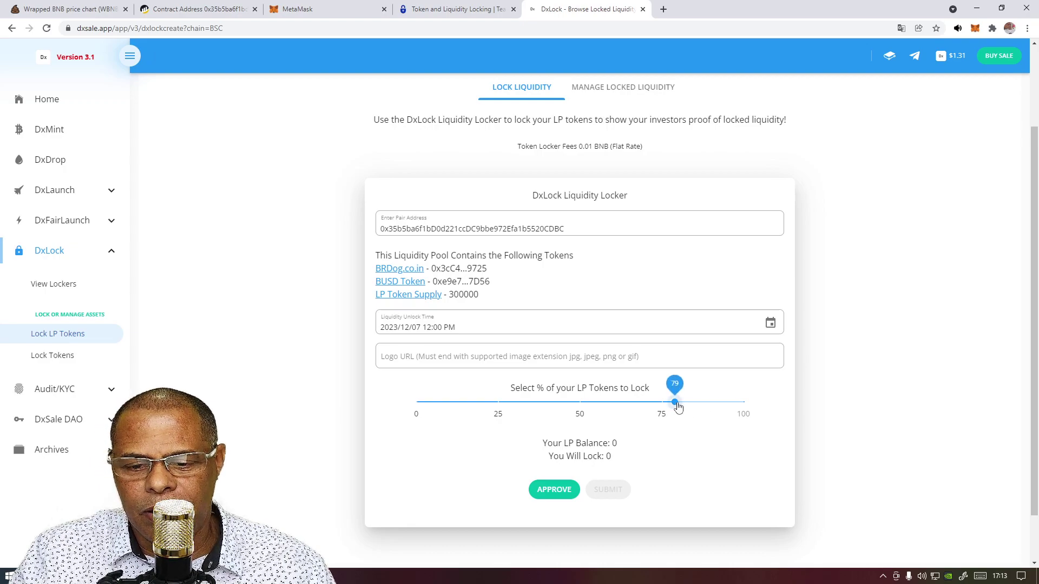
drag(698, 408, 786, 412)
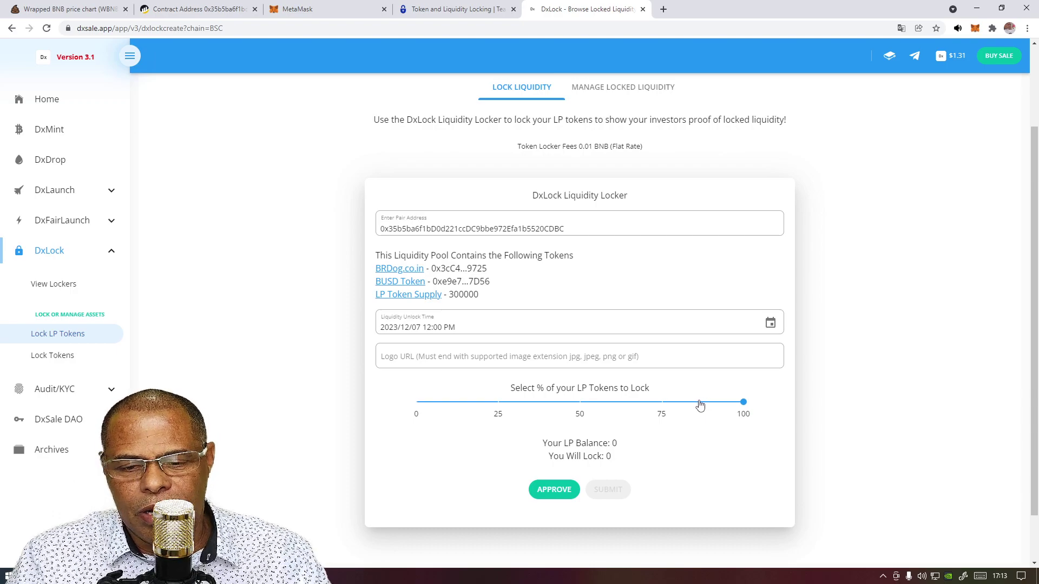
Grant DxSale permission to access the Cake-LP tokens, checking the transaction fee in MetaMask before confirming the approval
click(97, 11)
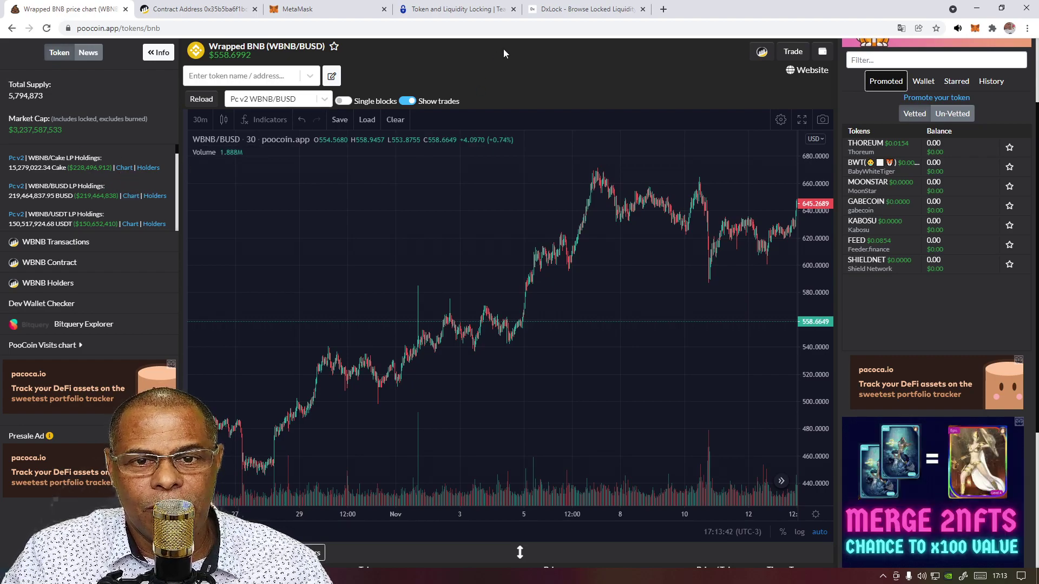
click(563, 9)
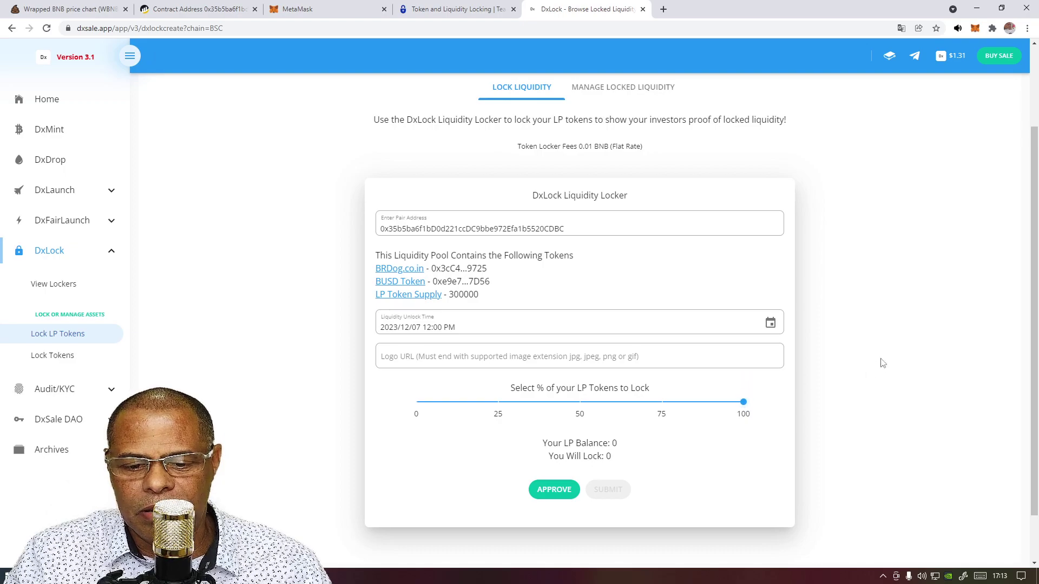
click(561, 495)
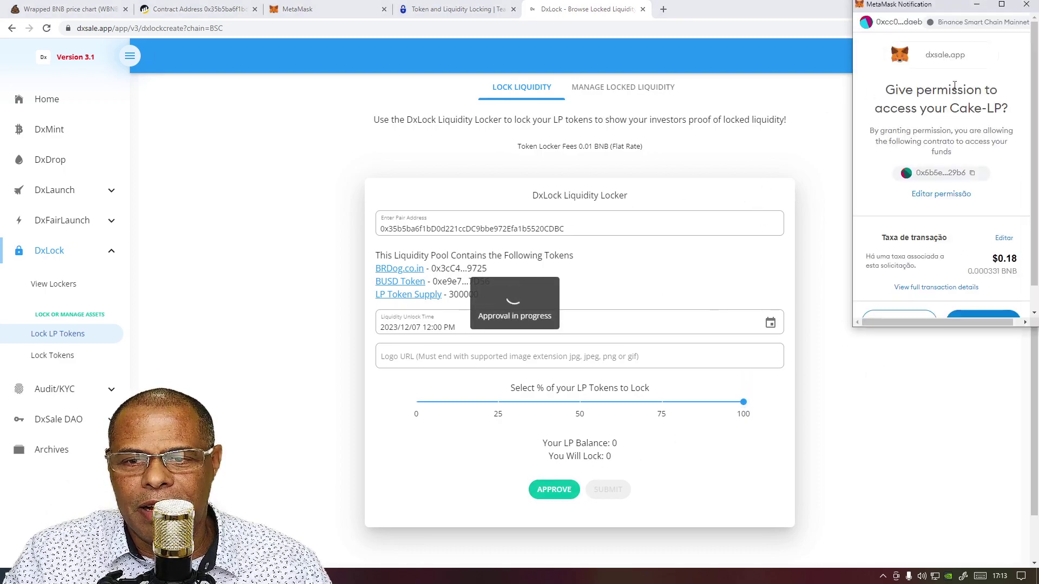
drag(950, 7, 893, 18)
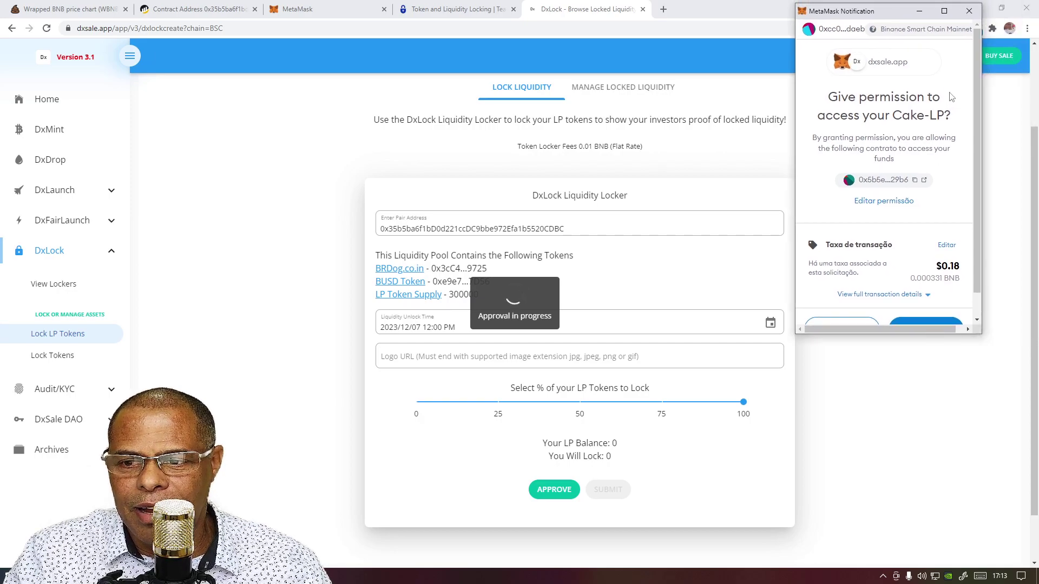
scroll(951, 97, down, 1)
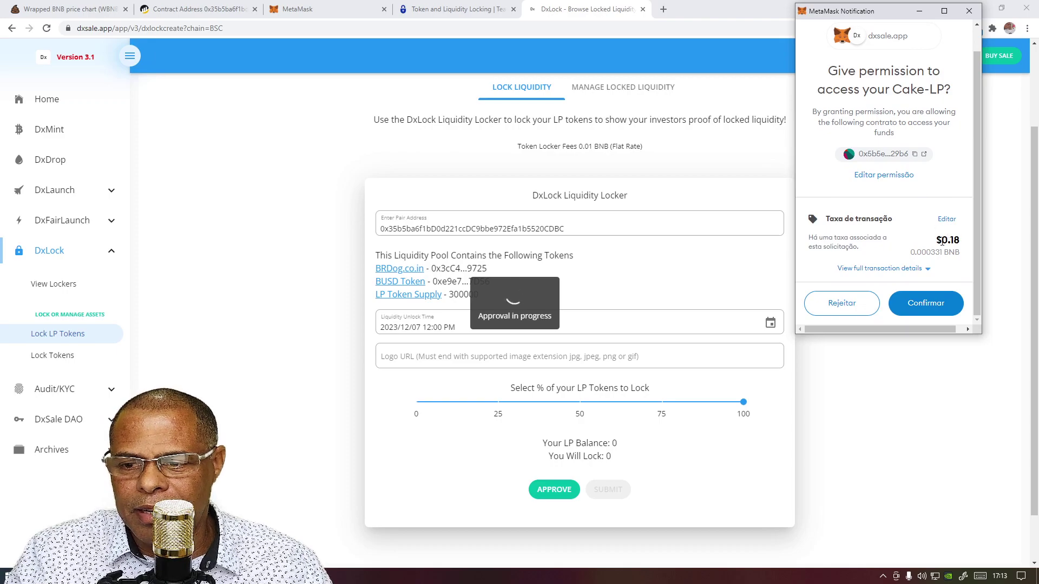
drag(945, 242, 957, 242)
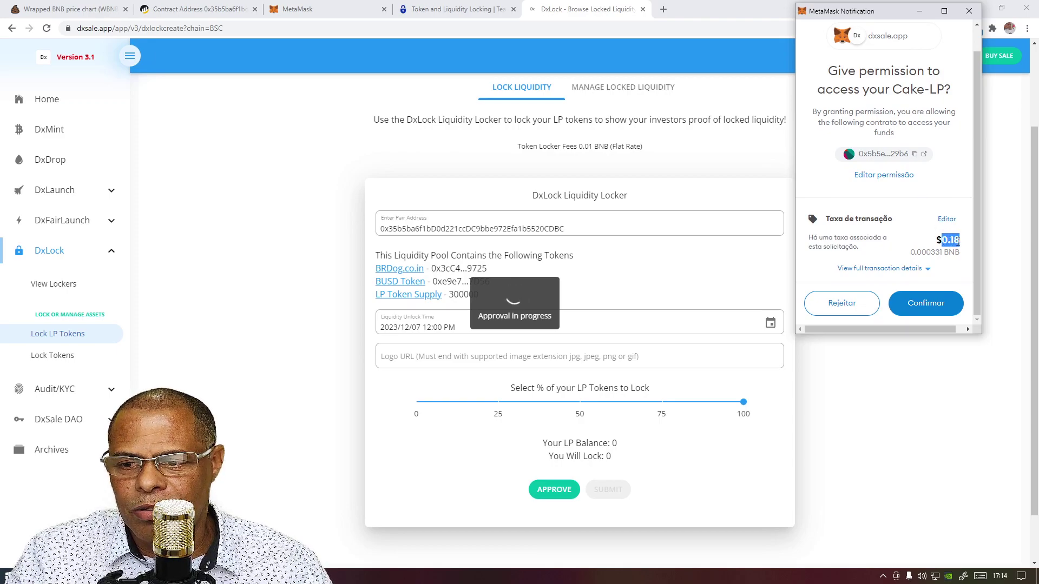
click(955, 191)
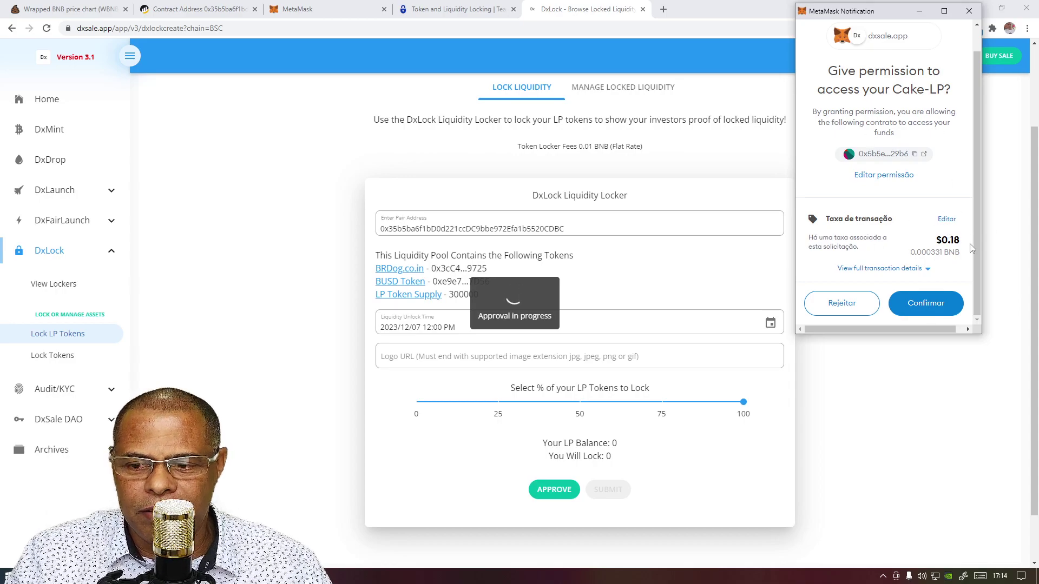
click(930, 309)
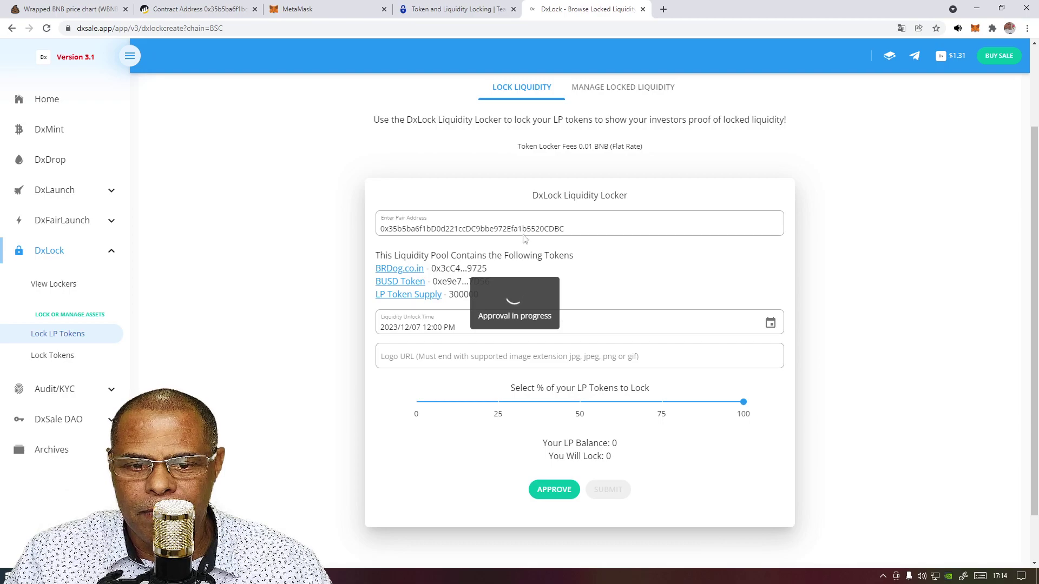
Submit the liquidity lock and examine the amount, estimated gas fee and total in the MetaMask transaction request
scroll(865, 162, up, 2)
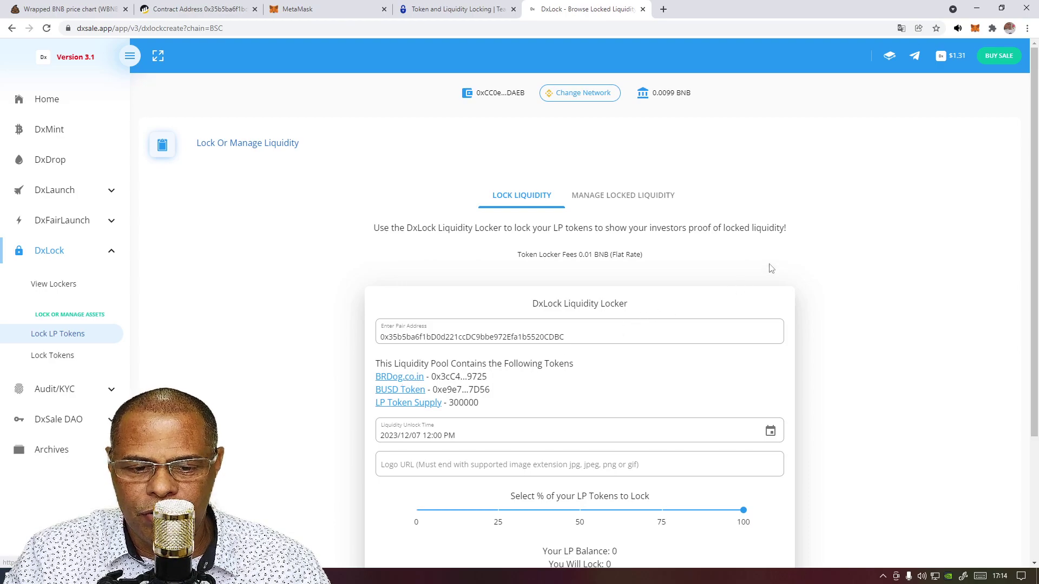
scroll(878, 226, down, 3)
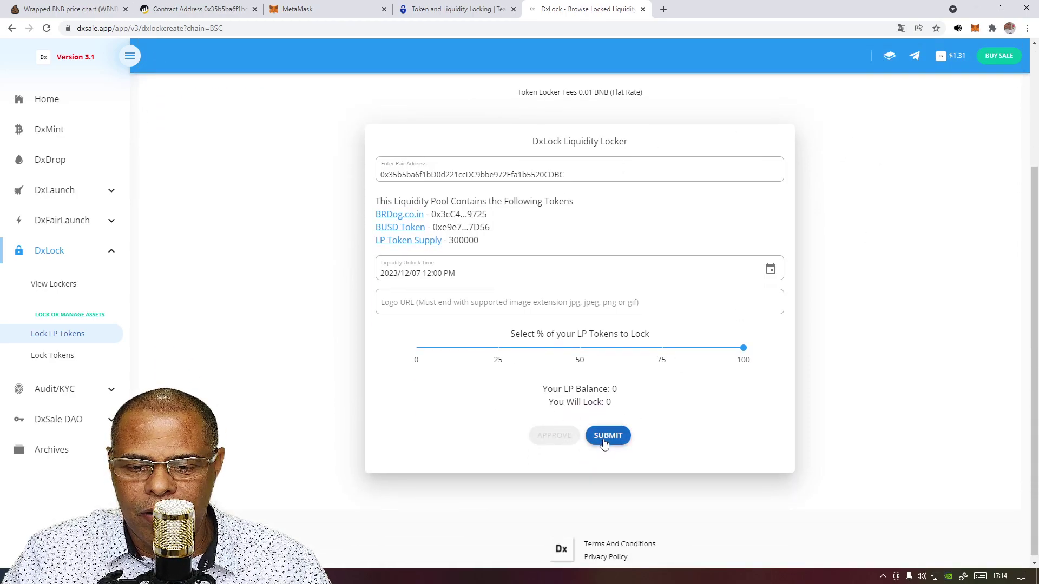
click(605, 438)
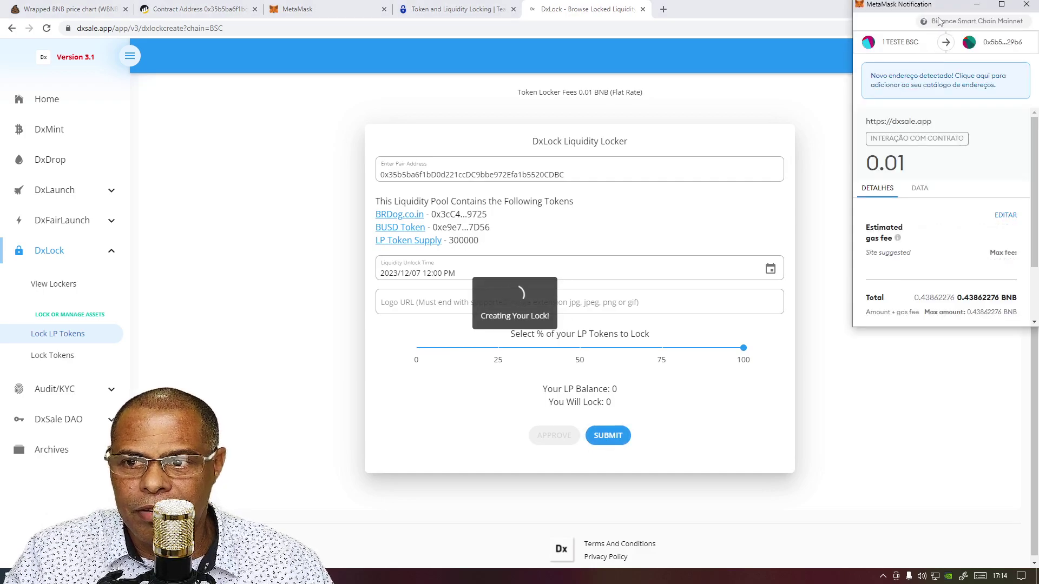
drag(944, 9, 874, 16)
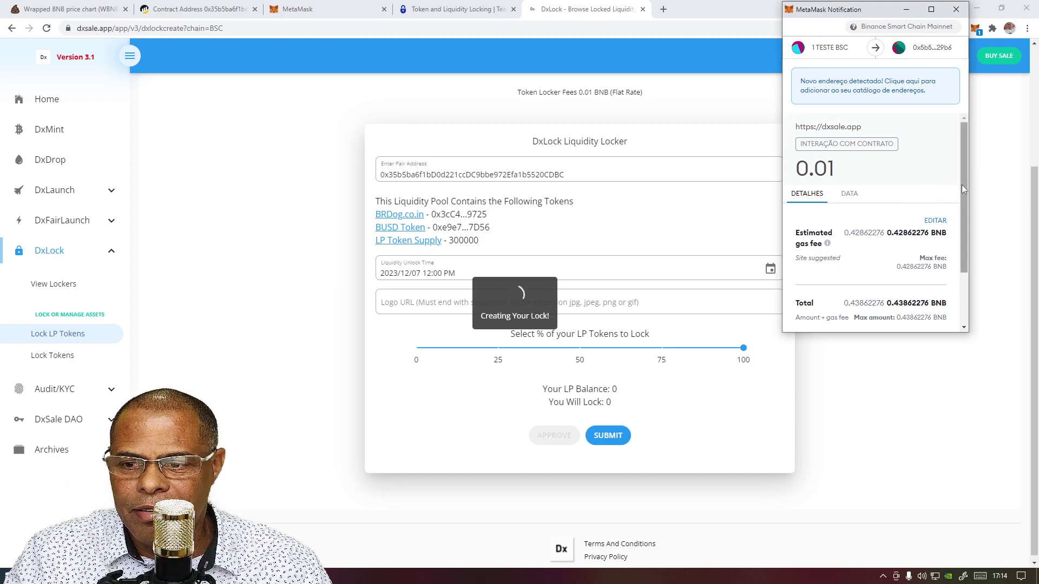
scroll(968, 236, down, 2)
scroll(864, 245, down, 1)
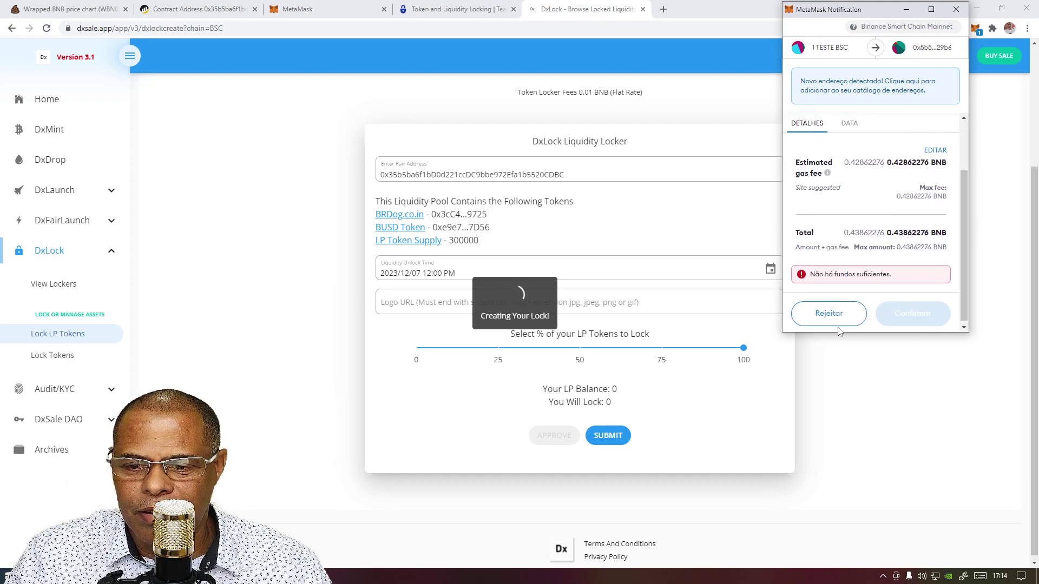
drag(964, 243, 972, 196)
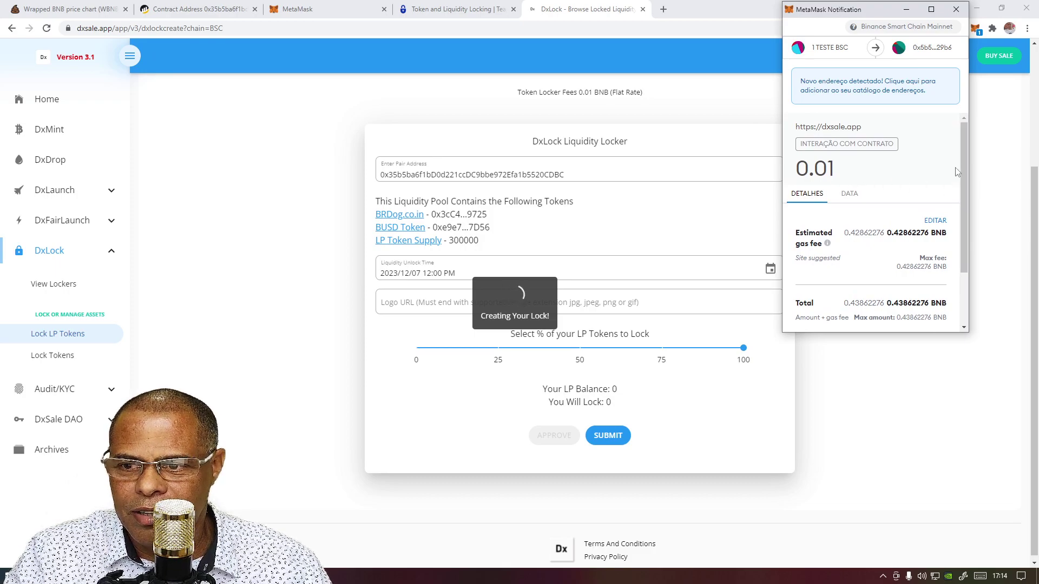
scroll(958, 172, down, 1)
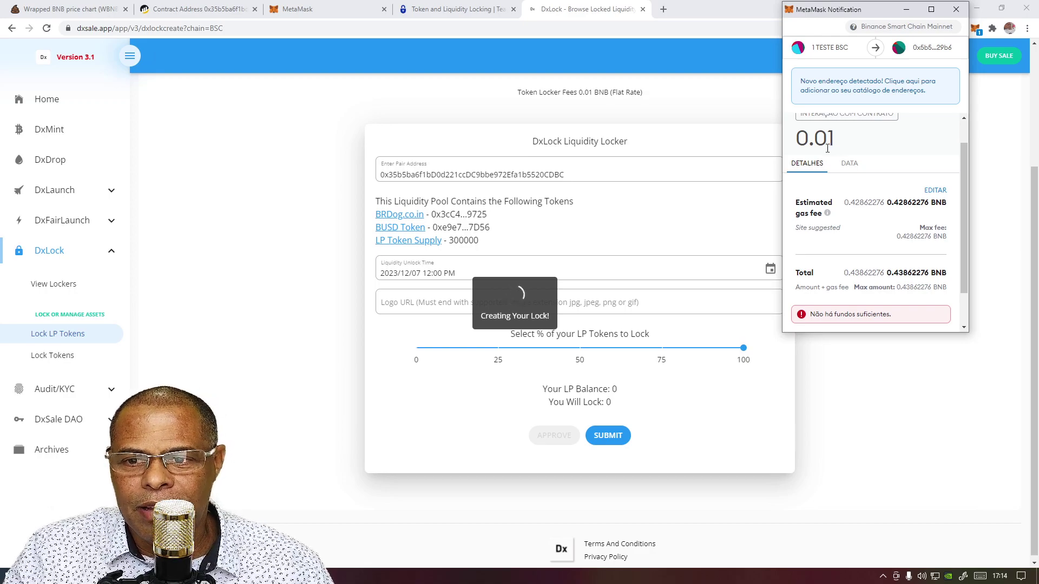
drag(820, 139, 834, 141)
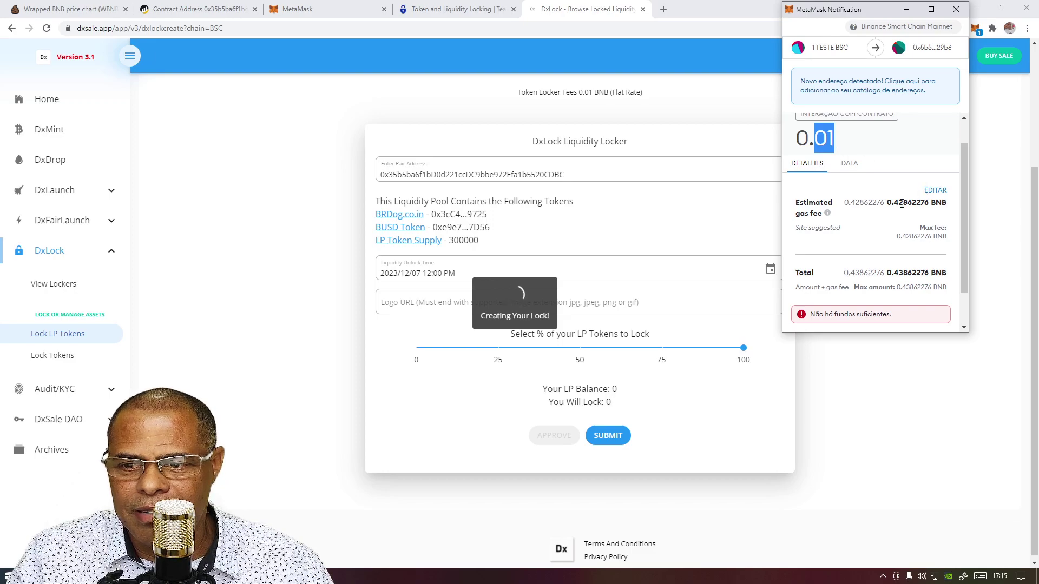
drag(894, 203, 908, 204)
drag(894, 273, 915, 273)
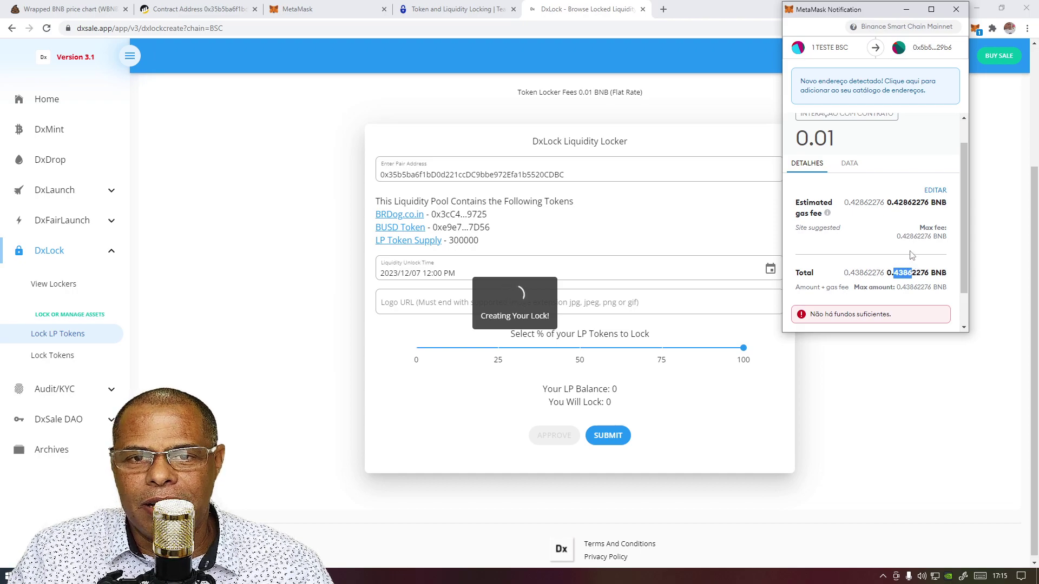
Switch to BscScan, refresh the pair contract page and check the current BNB price
click(168, 6)
click(47, 28)
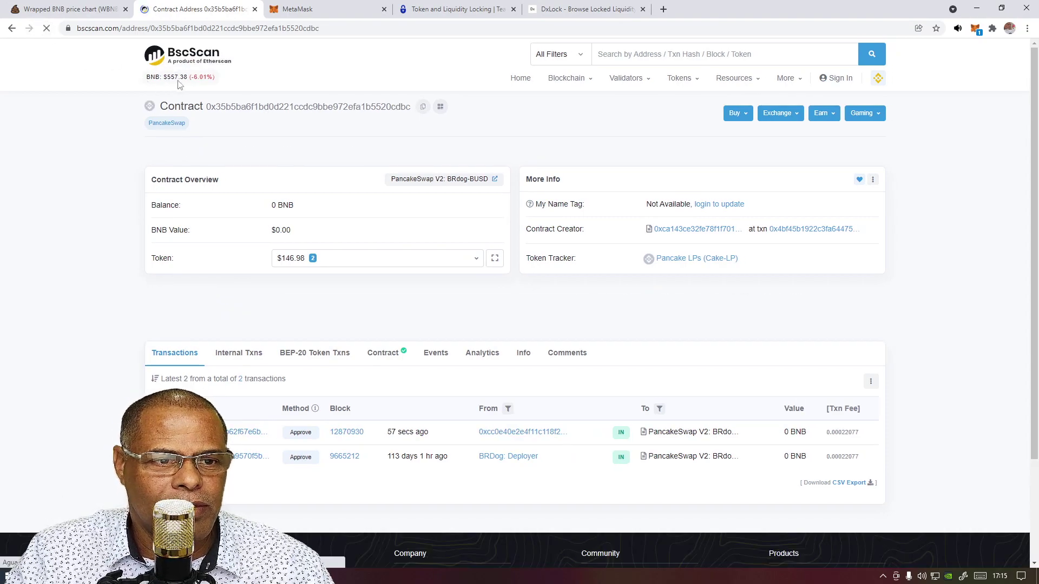
drag(167, 77, 188, 79)
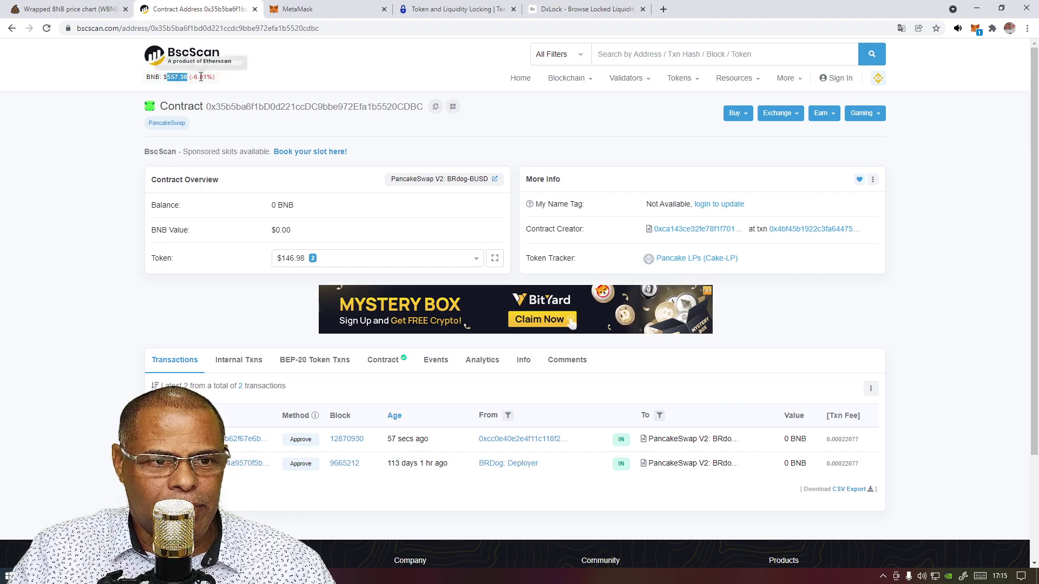
click(223, 83)
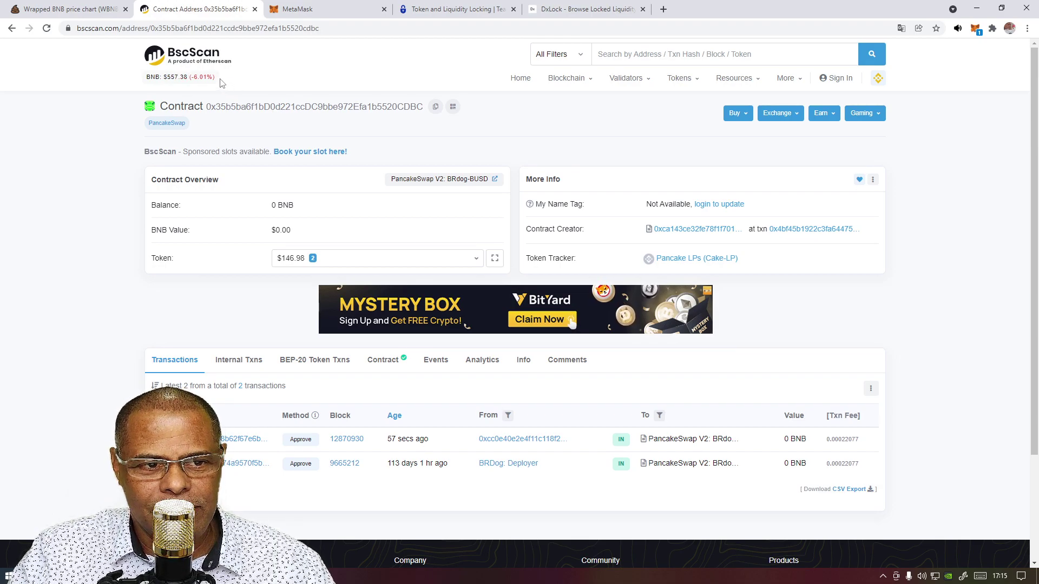
Return to DxLock, reopen the pending lock transaction in MetaMask and reject it
click(575, 13)
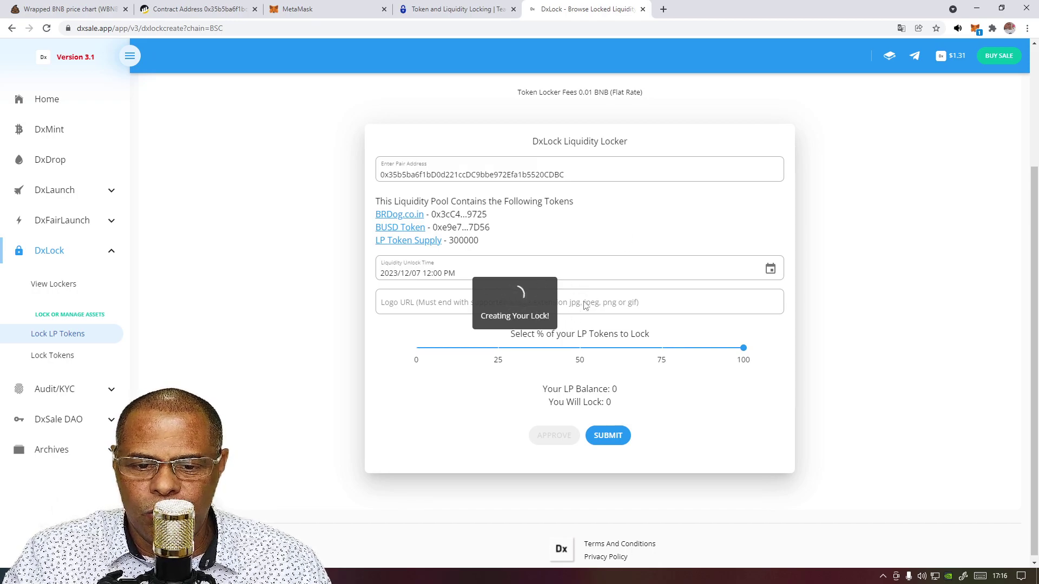
click(979, 34)
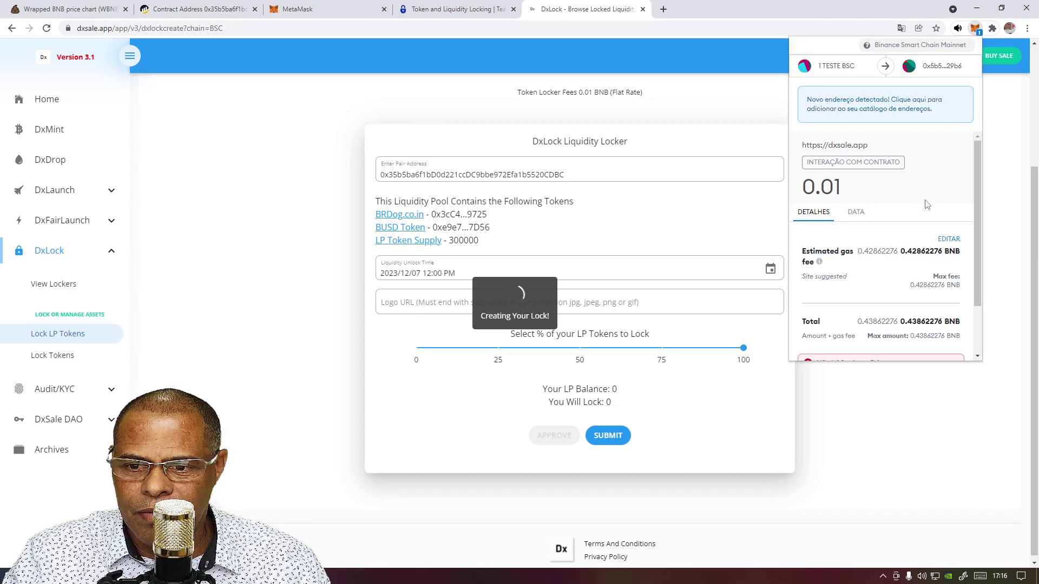
scroll(885, 297, down, 2)
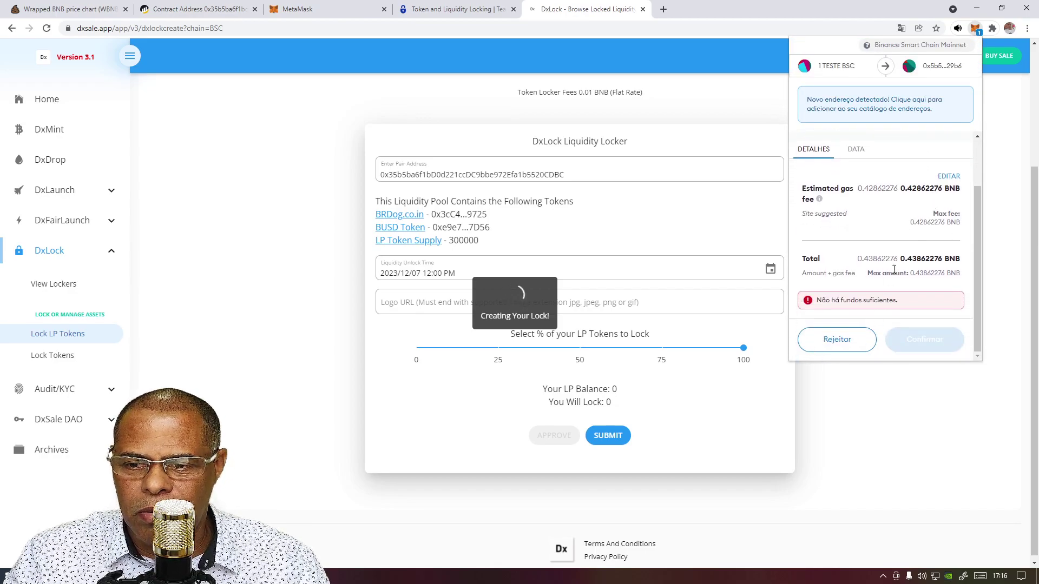
click(837, 340)
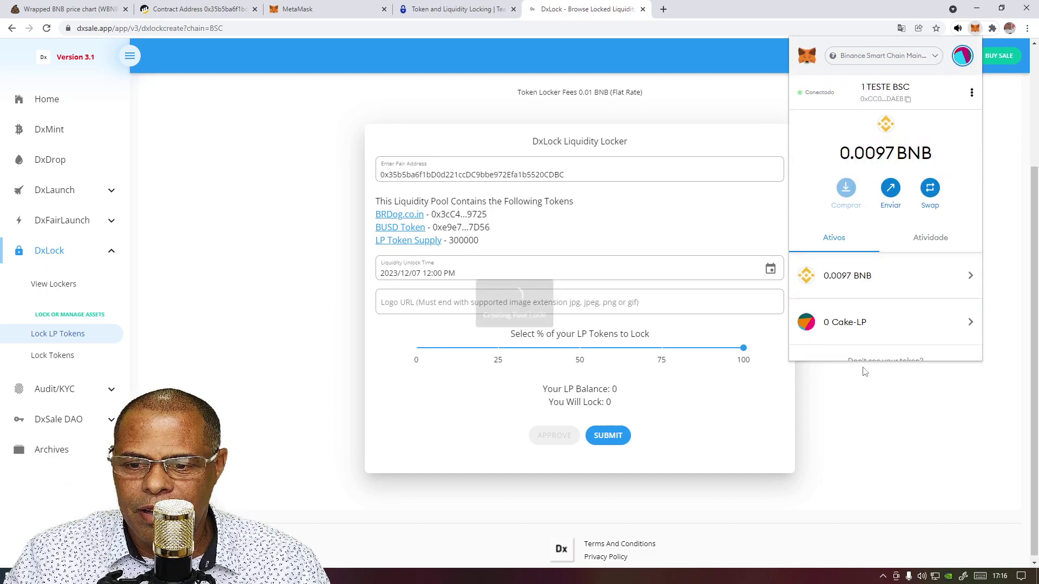
click(1004, 186)
scroll(809, 251, up, 3)
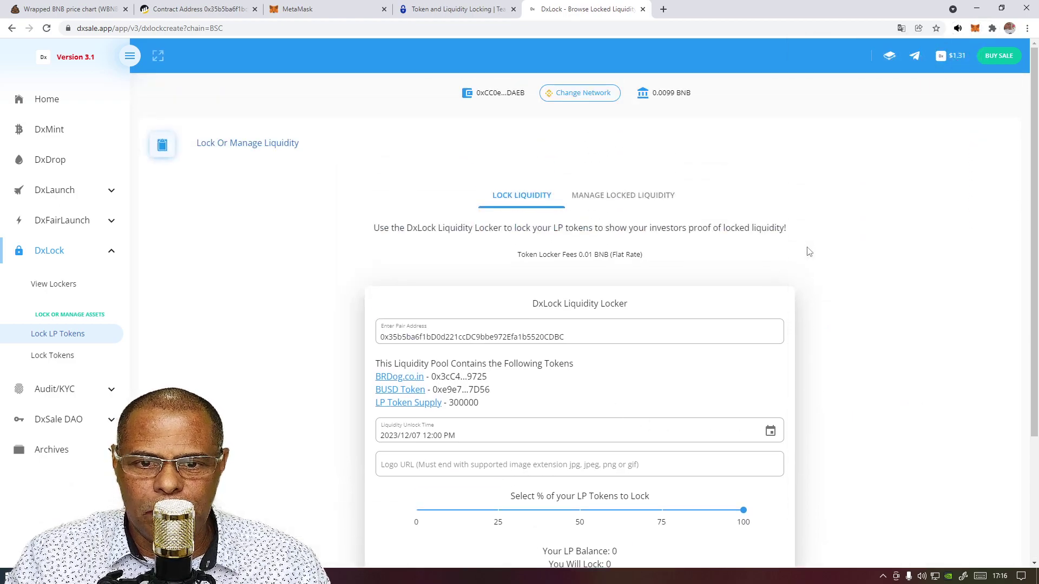
Switch to Team Finance, choose Binance Smart Chain for a new lock and connect the 1 TESTE BSC MetaMask account
click(432, 11)
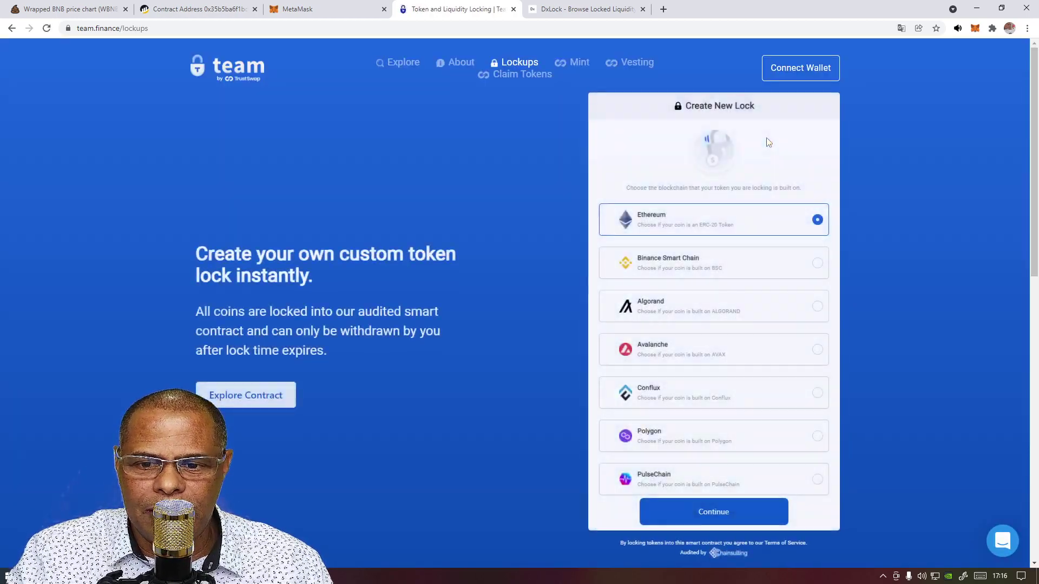
click(698, 268)
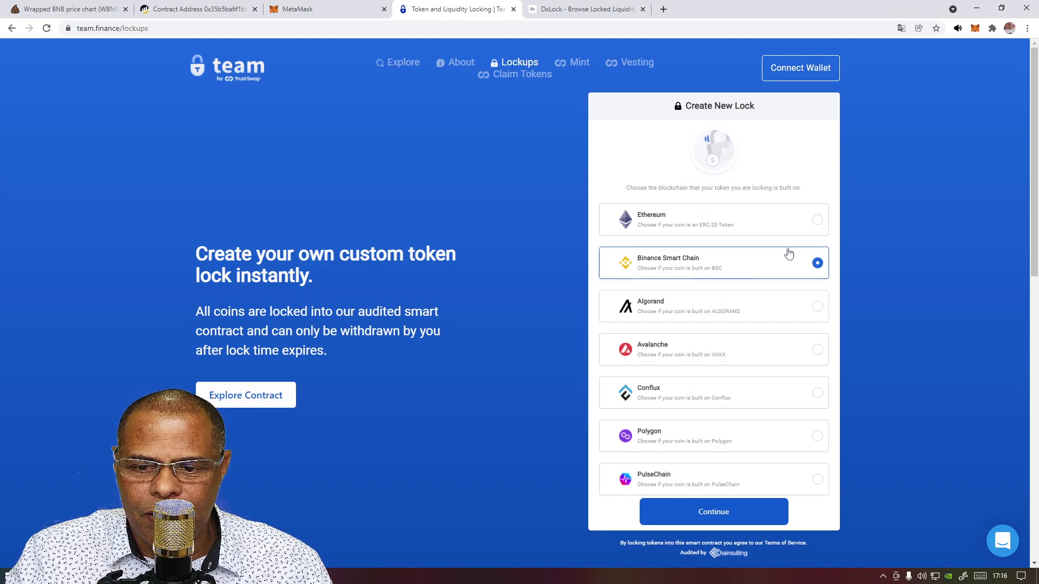
scroll(758, 200, down, 1)
scroll(747, 271, down, 1)
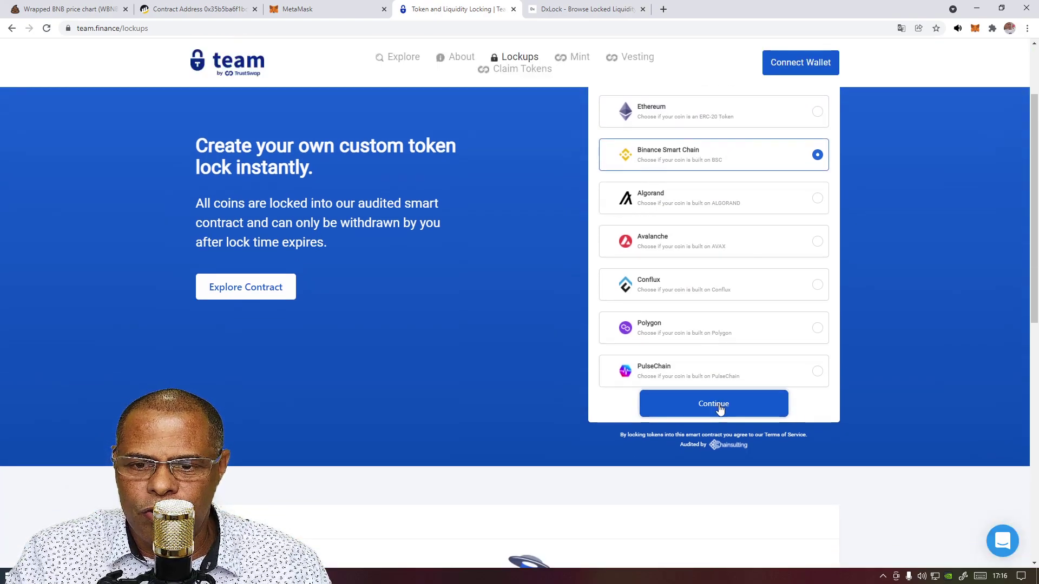
click(719, 404)
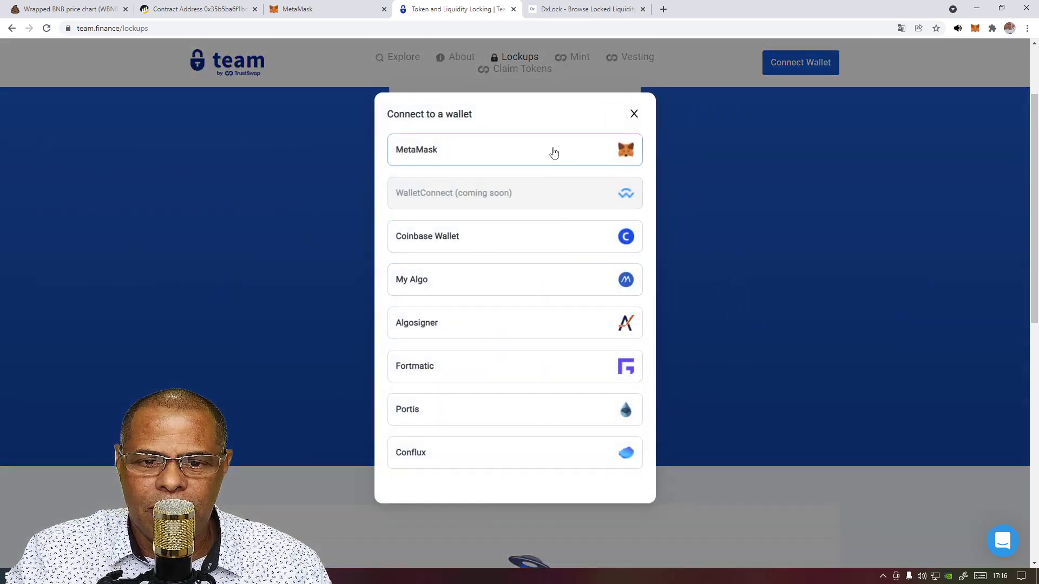
click(552, 154)
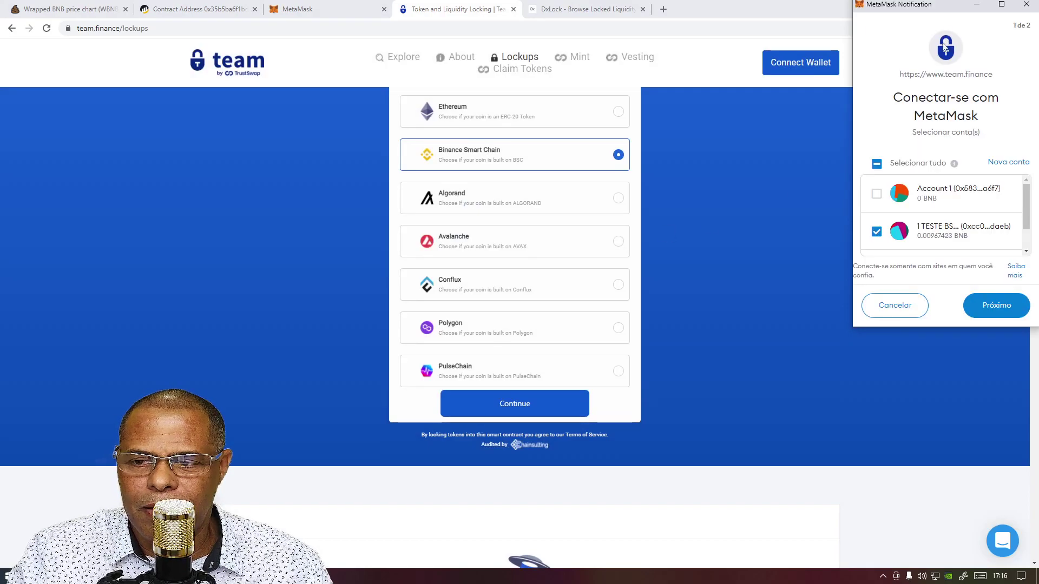
click(994, 312)
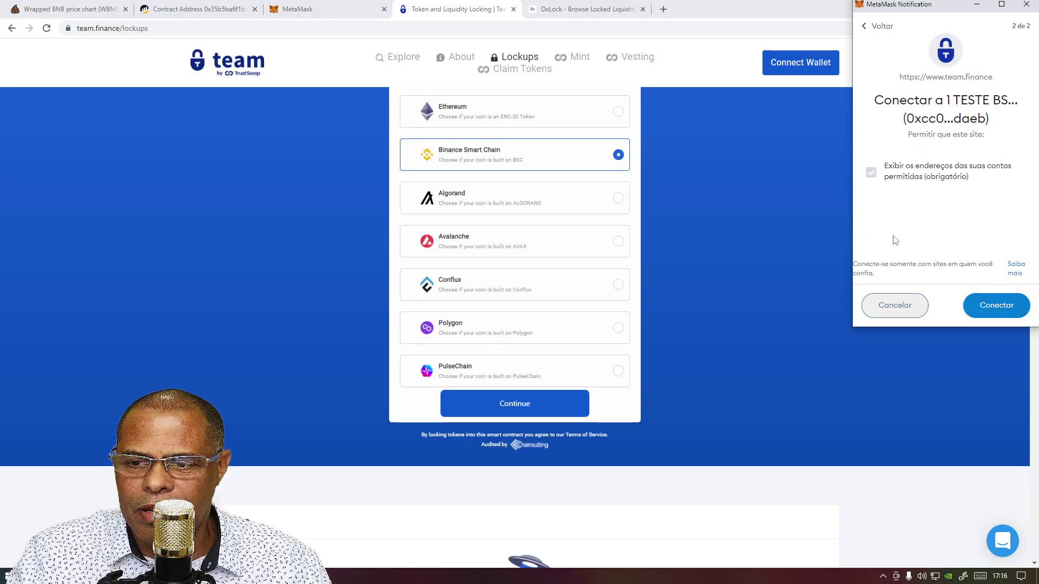
click(988, 305)
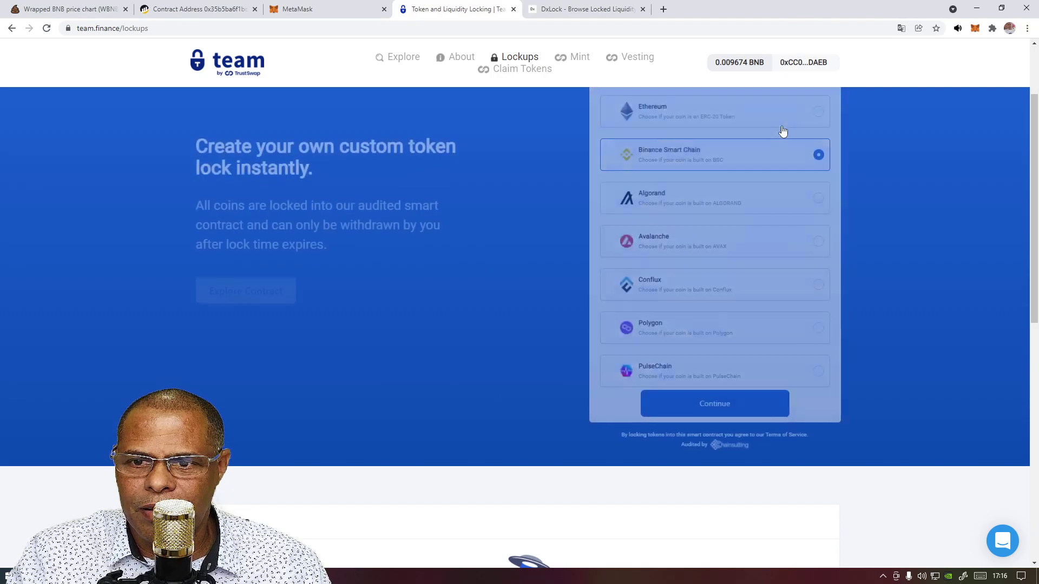
Choose liquidity tokens as the lock type and enter the pair address 0x35b5ba6f1bD0d221ccDC9bbe972Efa1b5520CDBC
click(719, 405)
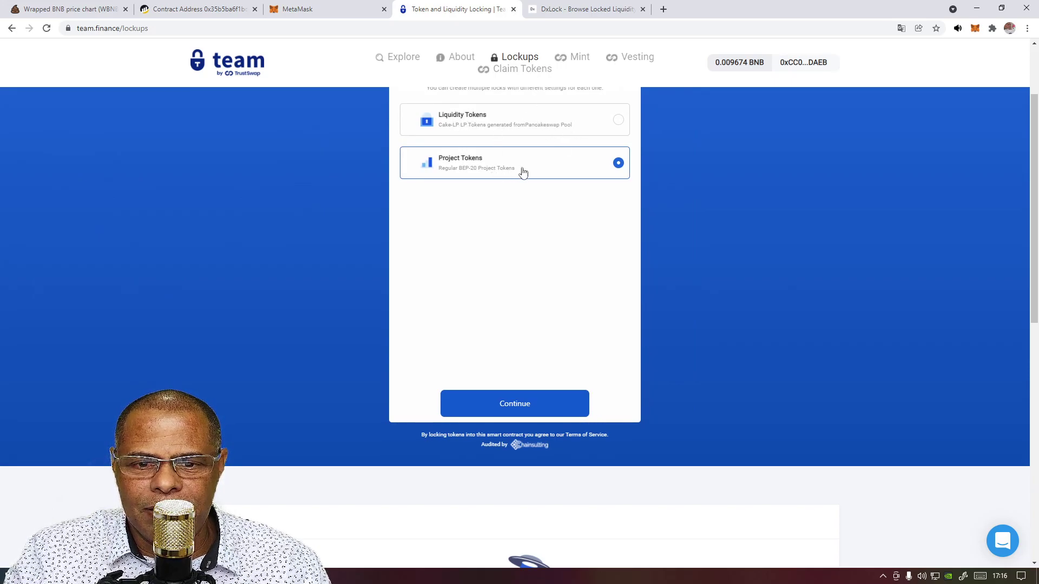
click(582, 125)
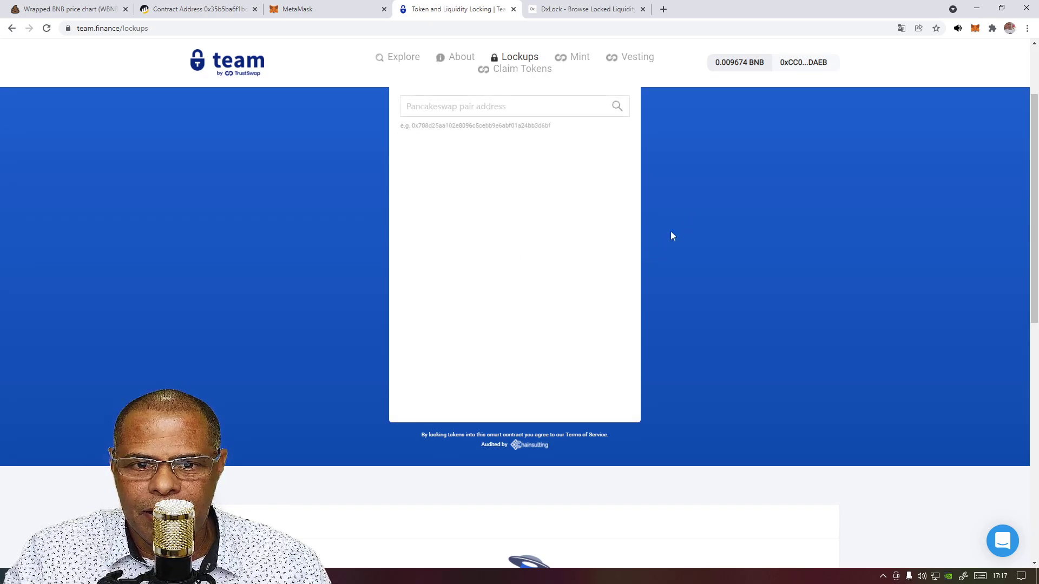
click(549, 214)
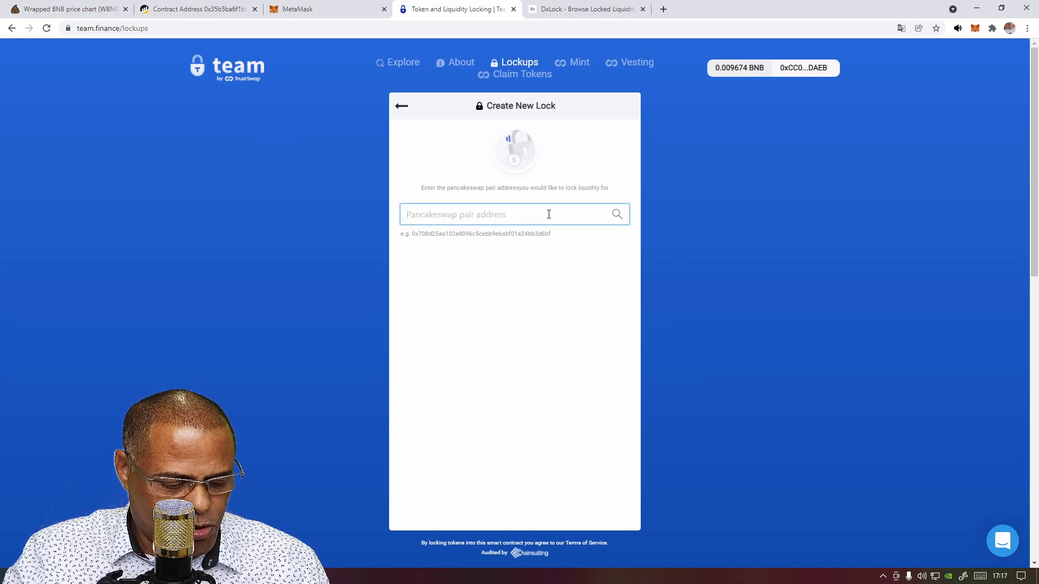
text(0x35b5ba6f1bD0d221ccDC9bbe972Efa1b5520CDBC)
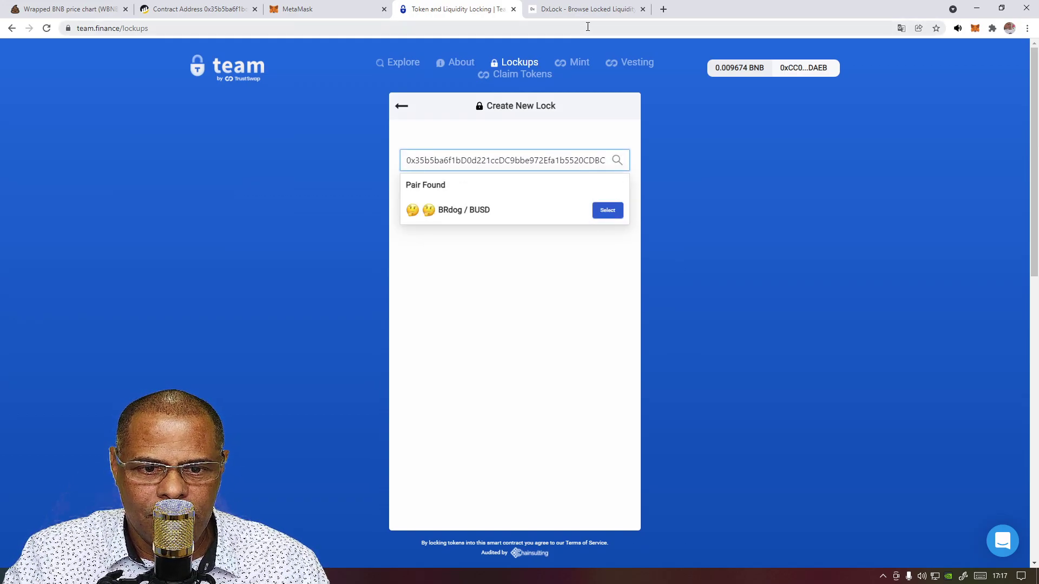
Check the pair address against the DxLock form, return to Team Finance and select the BRdog / BUSD pair
click(589, 12)
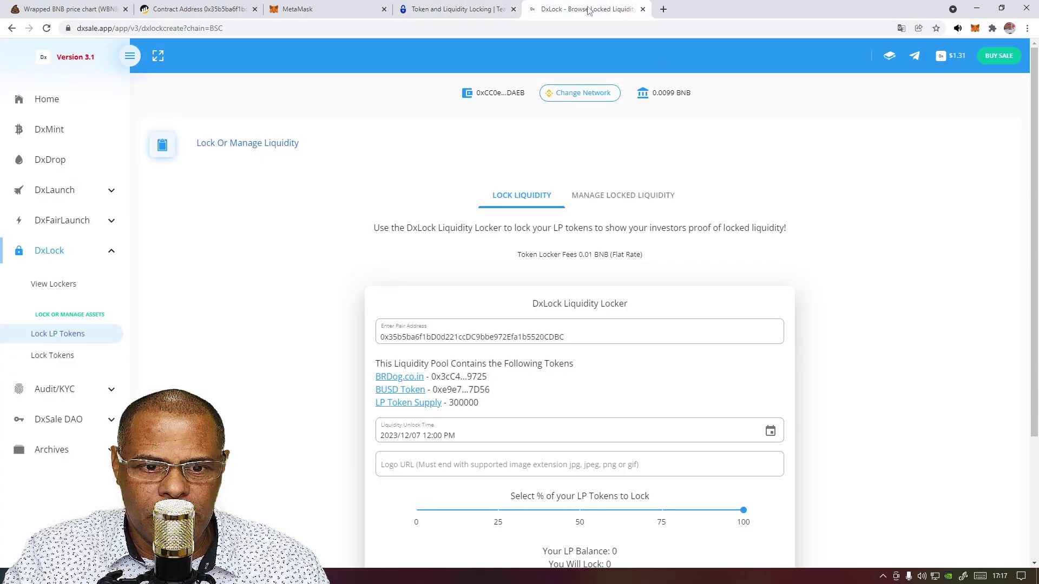
click(453, 11)
click(616, 162)
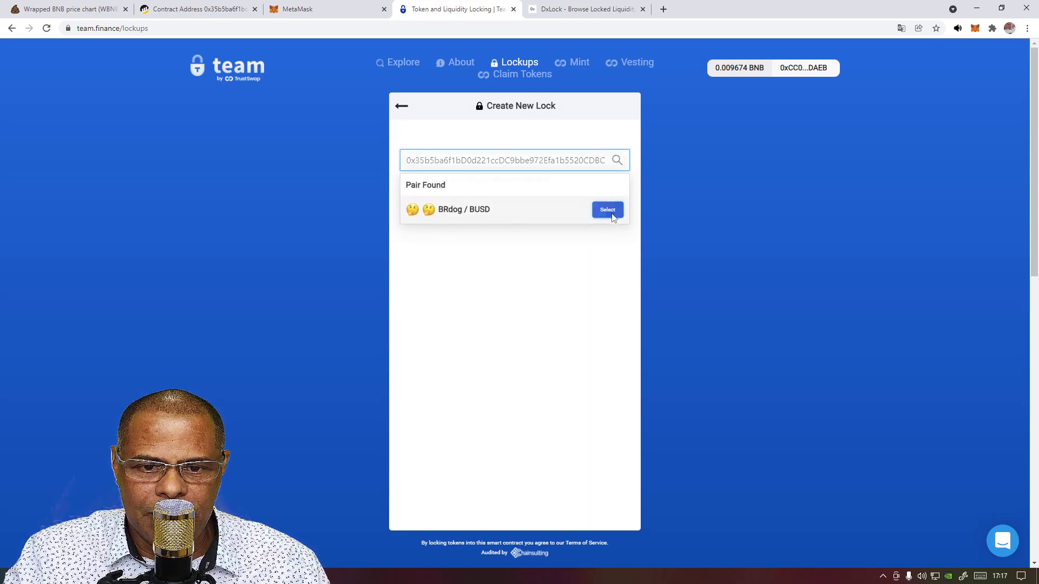
click(607, 211)
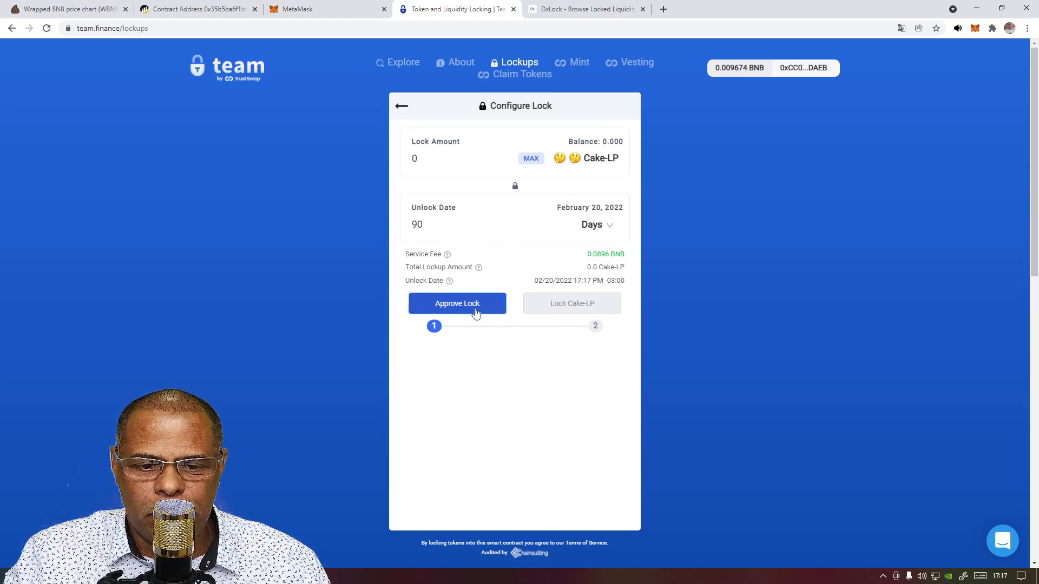
Try twice to approve the Cake-LP lock with an amount of 0 and dismiss the alerts
click(475, 306)
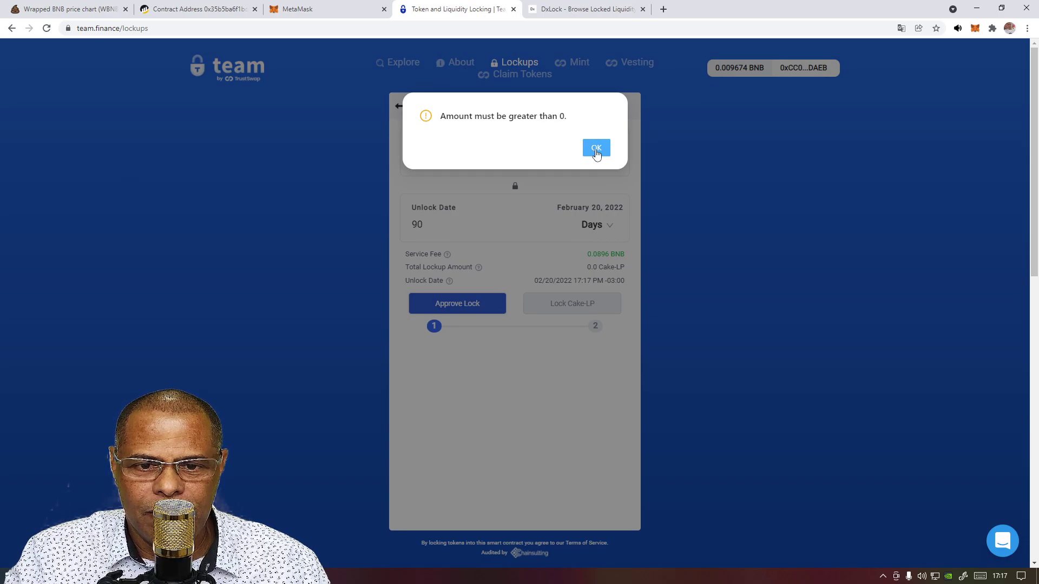
click(595, 148)
click(487, 307)
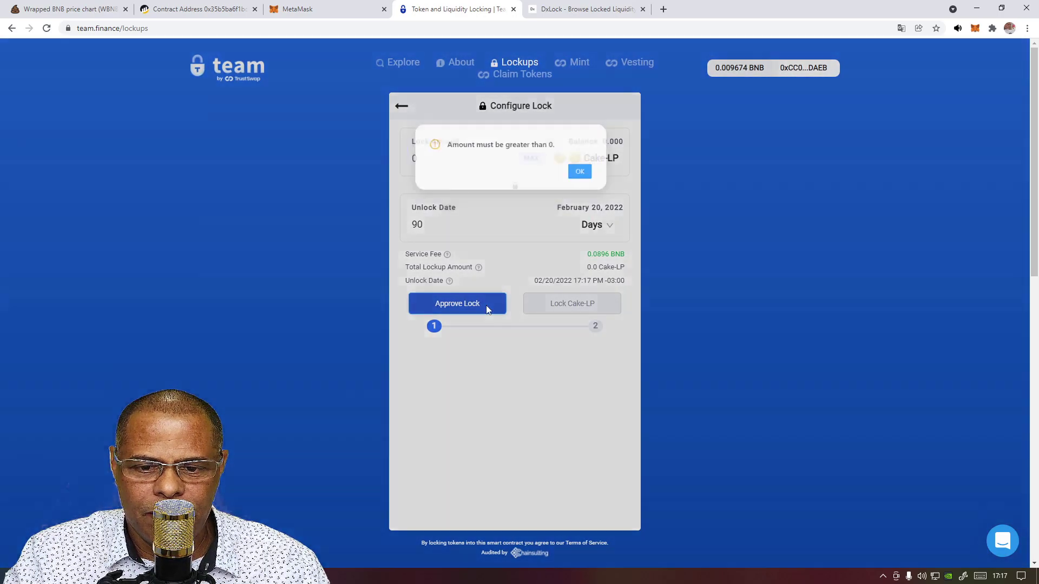
click(597, 149)
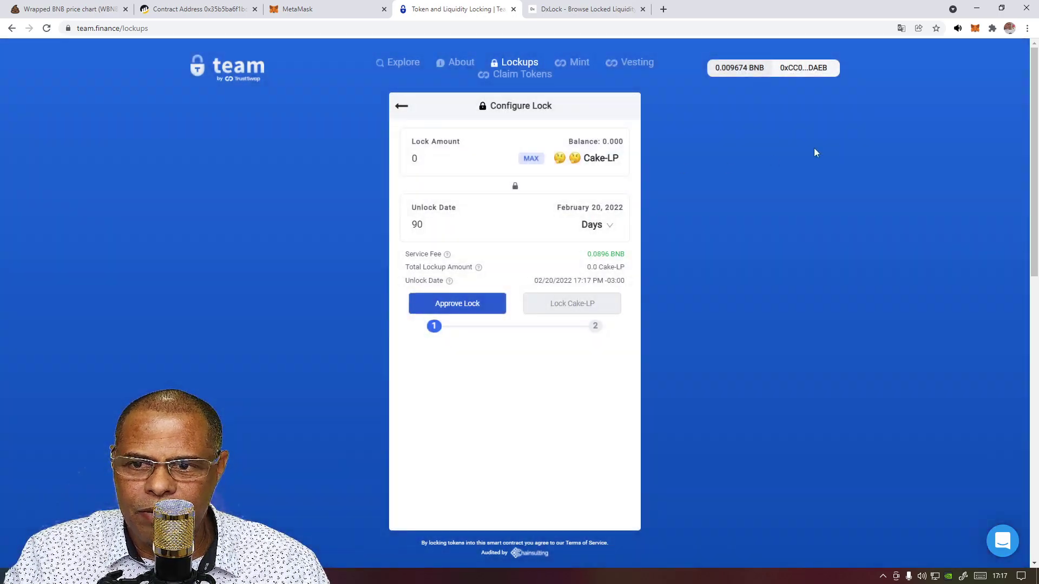
Check the connected wallet's account details and the BNB and Cake-LP balances in MetaMask
click(803, 69)
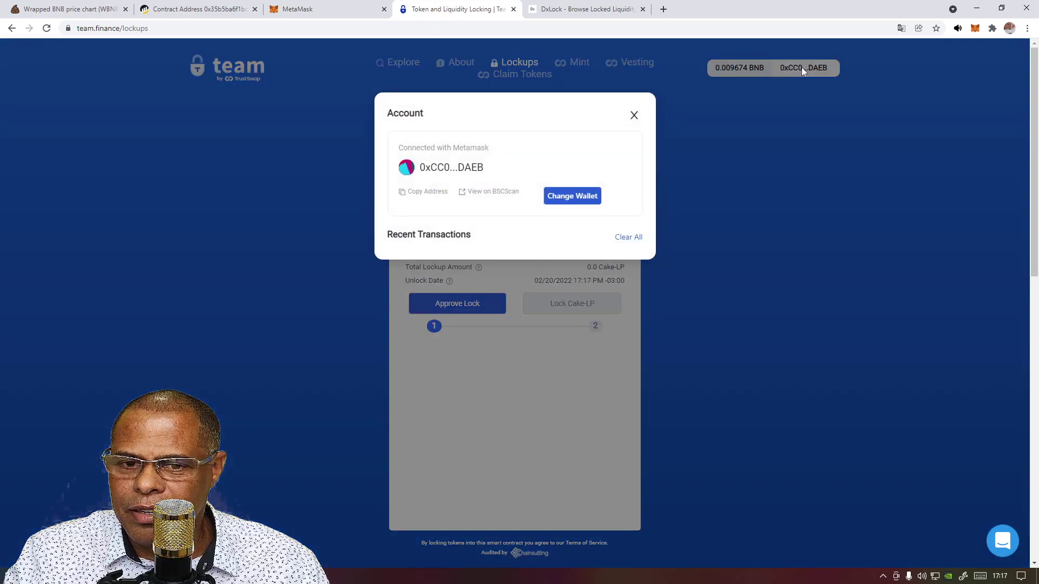
click(636, 116)
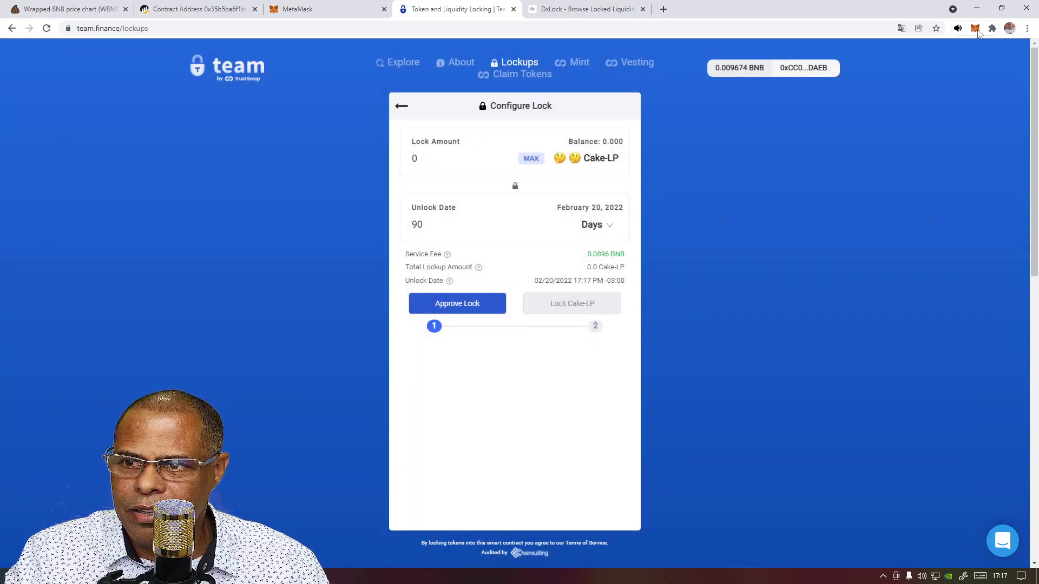
key(alt+shift+m)
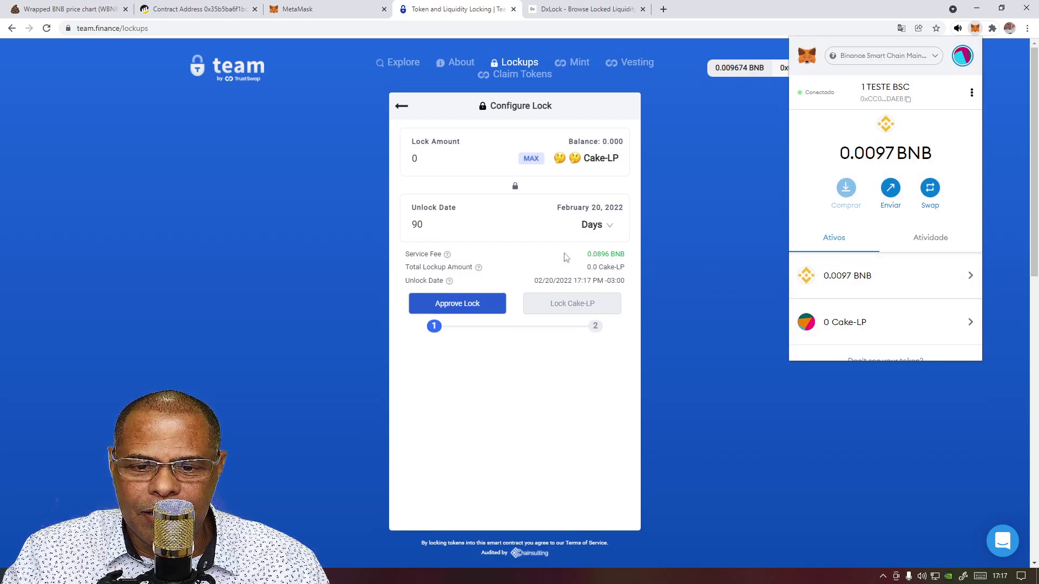
scroll(848, 230, down, 2)
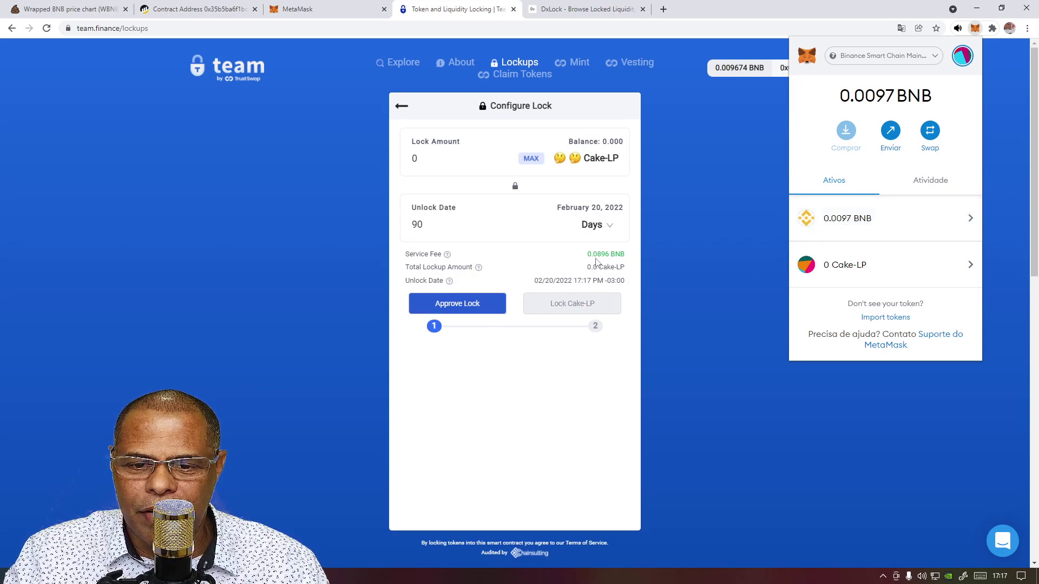
Examine the lock's BNB service fee and try approving the lock again with an amount of 0
drag(594, 255, 609, 256)
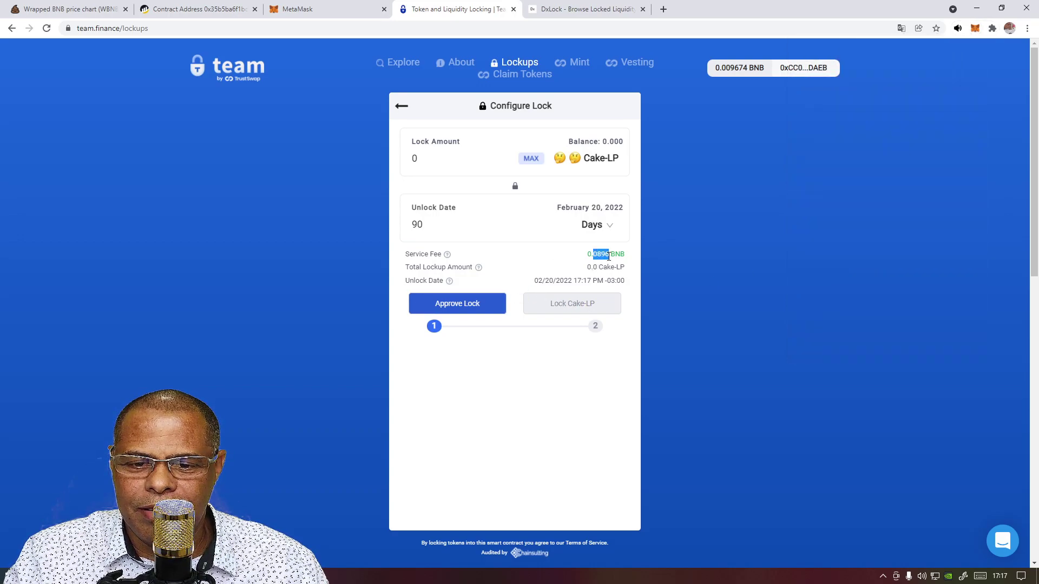
click(601, 266)
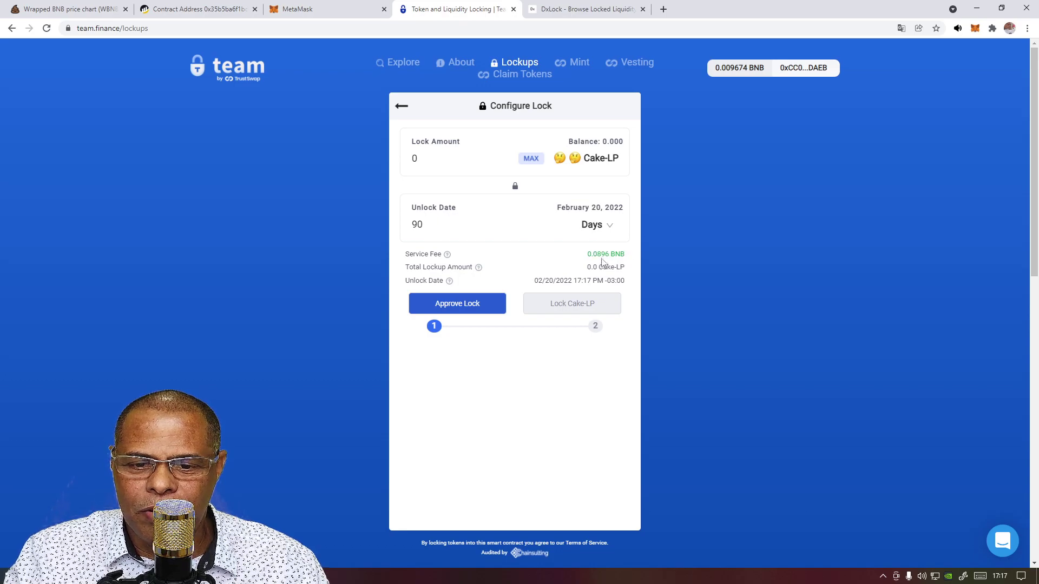
click(483, 304)
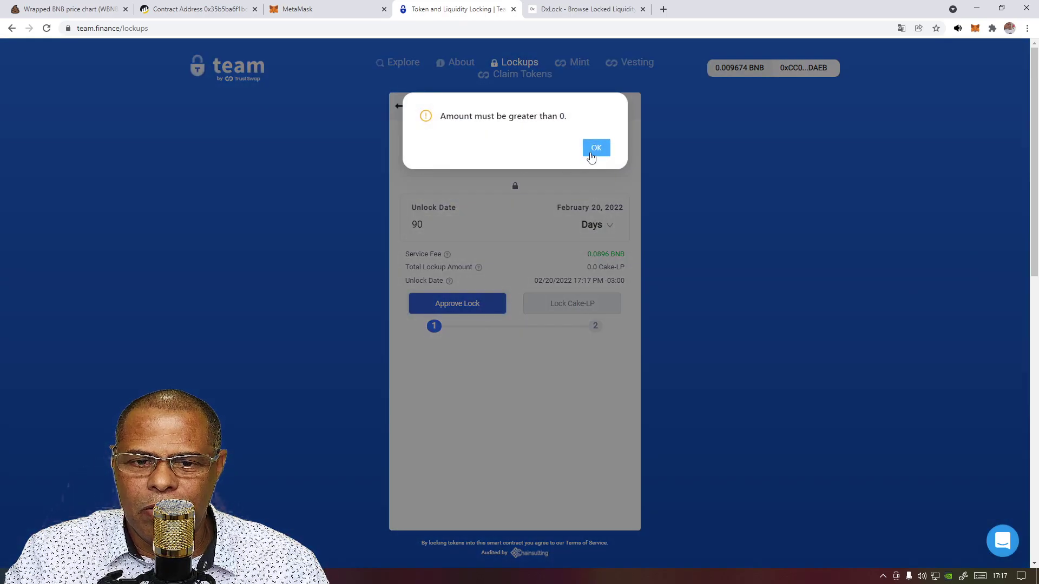
click(595, 149)
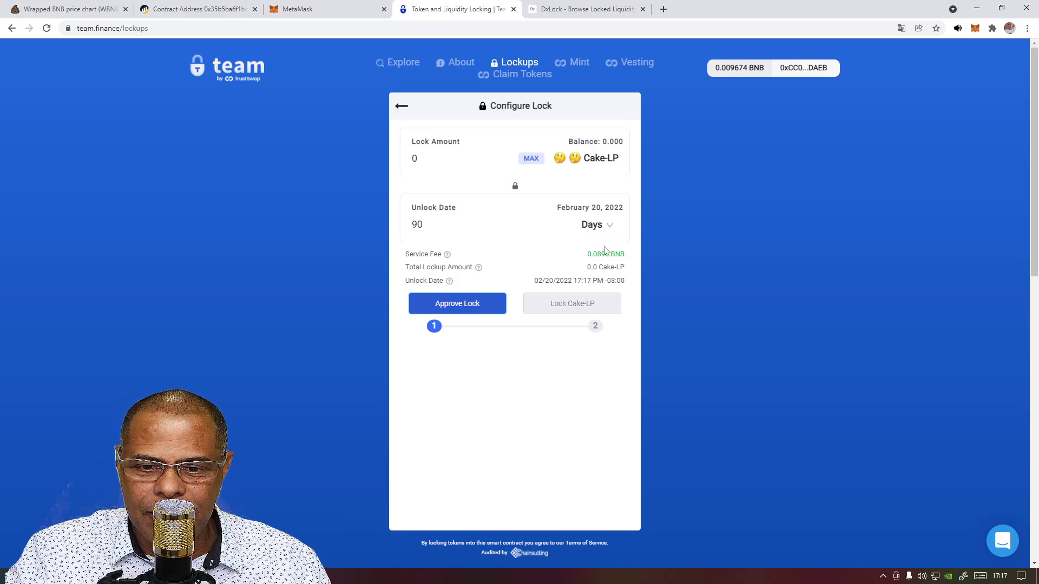
drag(596, 253, 613, 253)
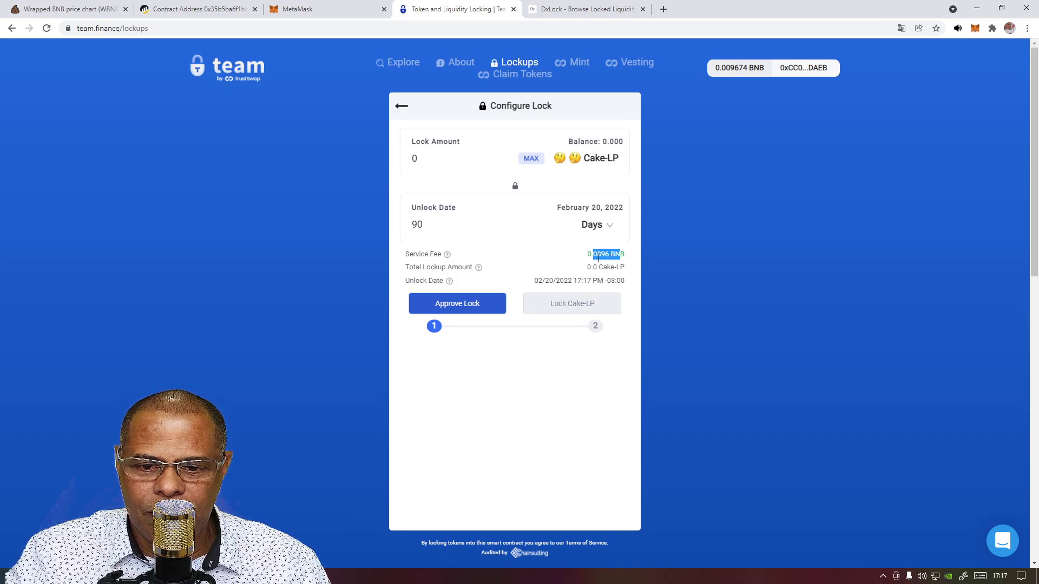
click(602, 256)
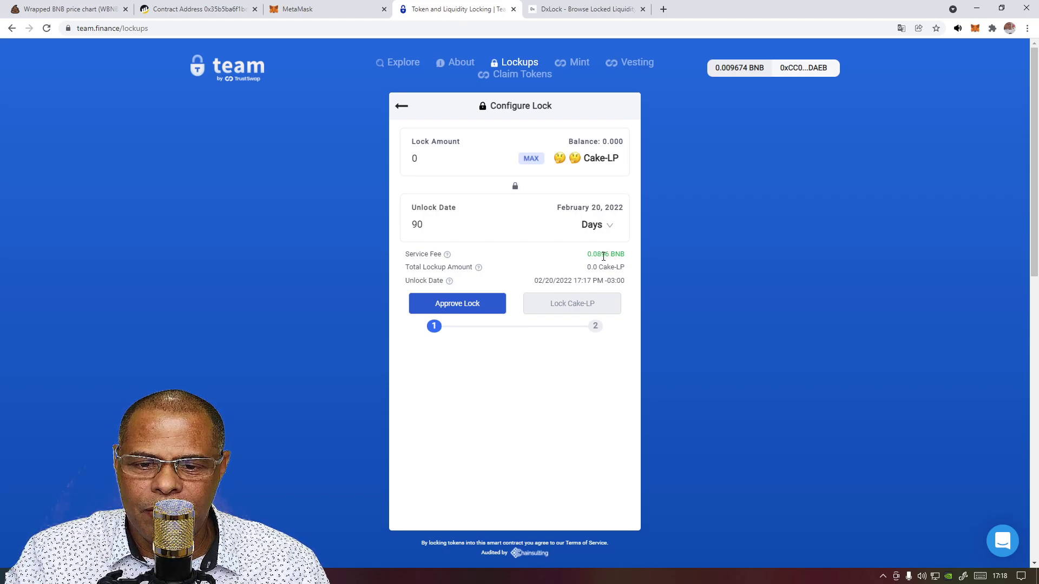
Copy the service fee amount and search Google in a new browser tab for CONVERTER BNB BUSD
drag(590, 254, 606, 256)
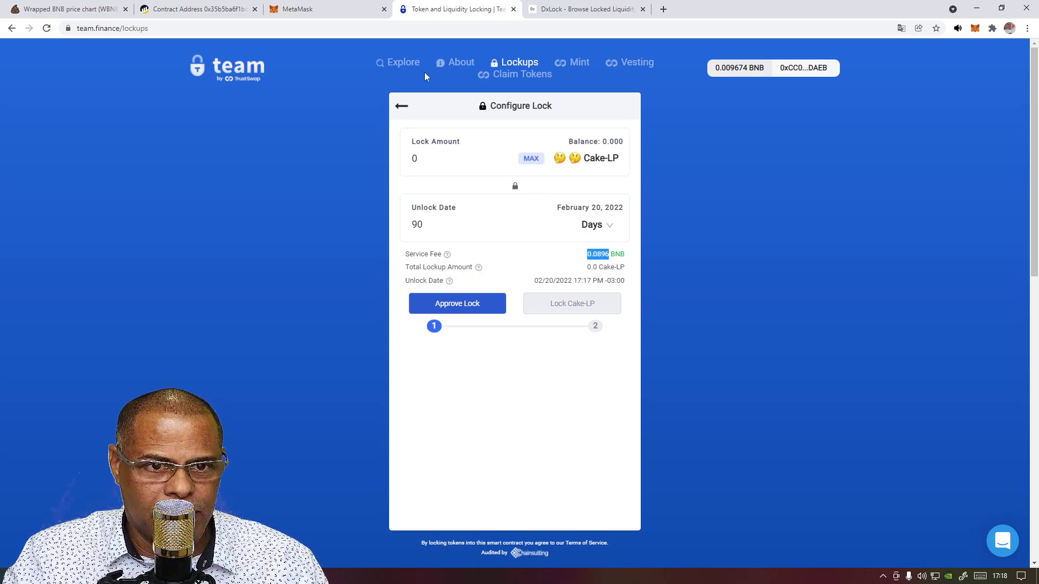
click(603, 11)
click(664, 10)
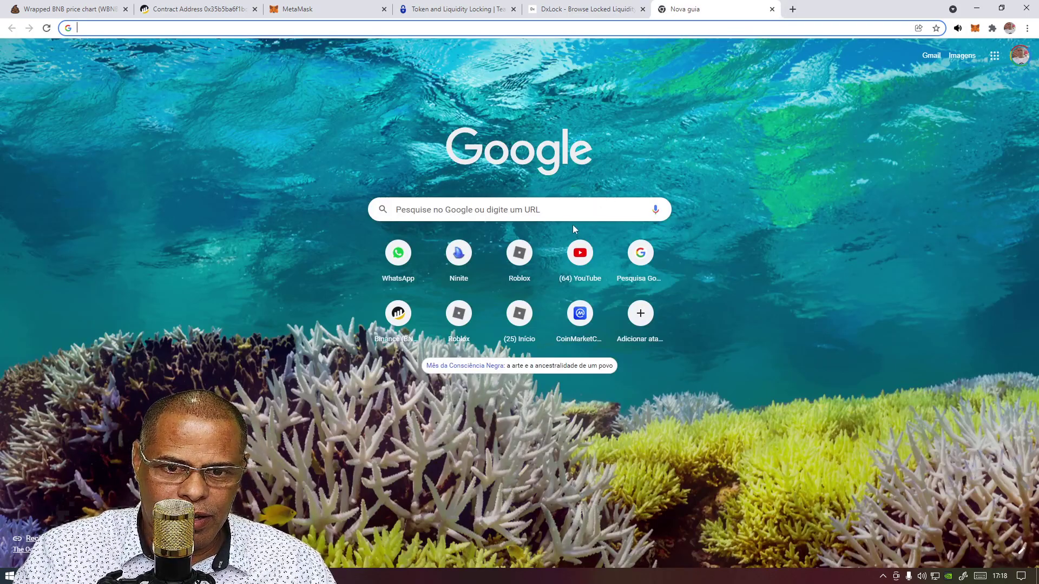
click(571, 210)
text(CON)
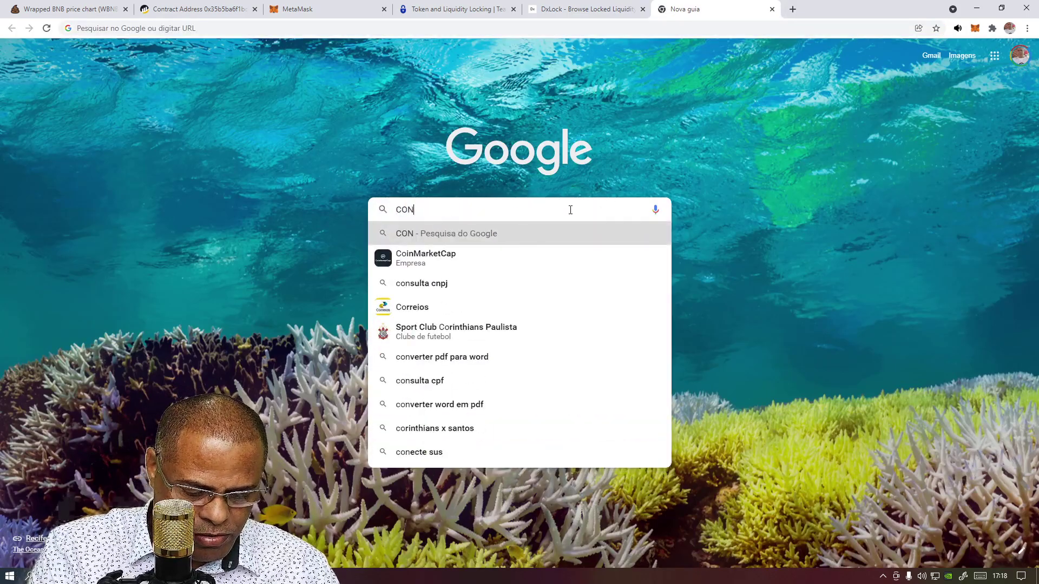
text(VERTER BNB BUSD)
key(Return)
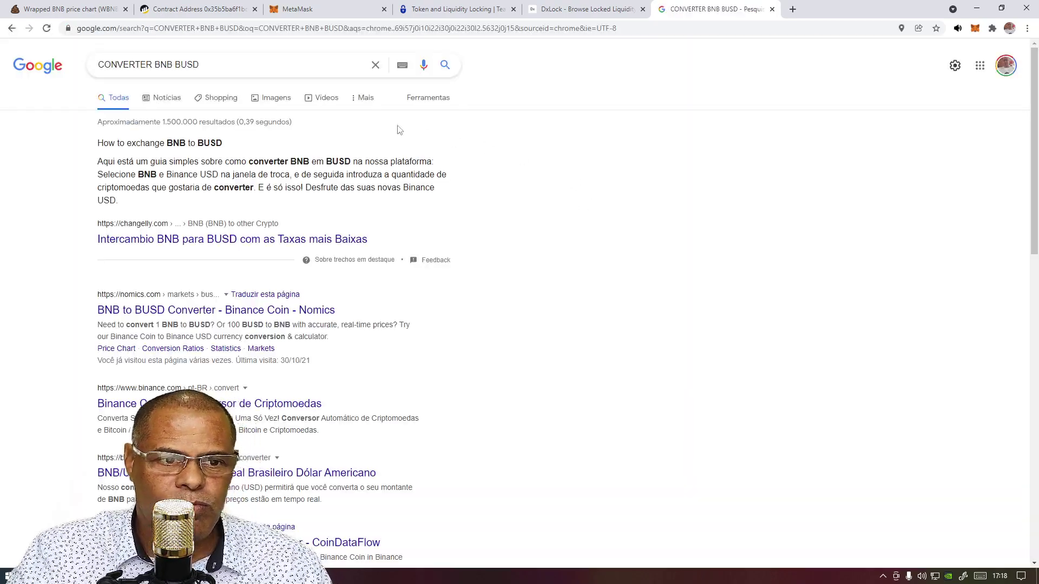
Open the Nomics BNB to BUSD converter from the results and convert 0.0896 BNB
click(205, 312)
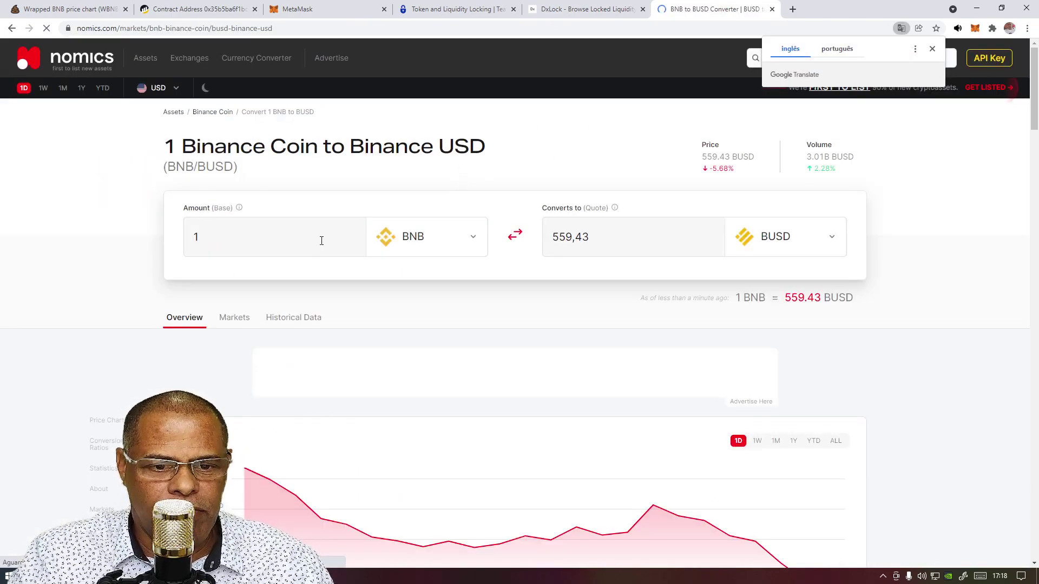
double_click(294, 243)
text(0.0896)
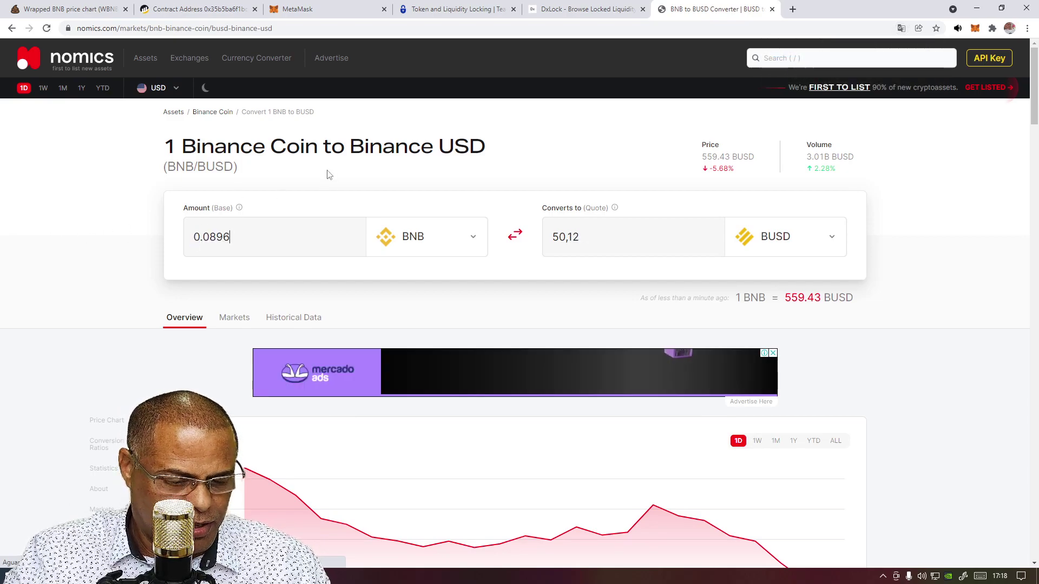
double_click(589, 237)
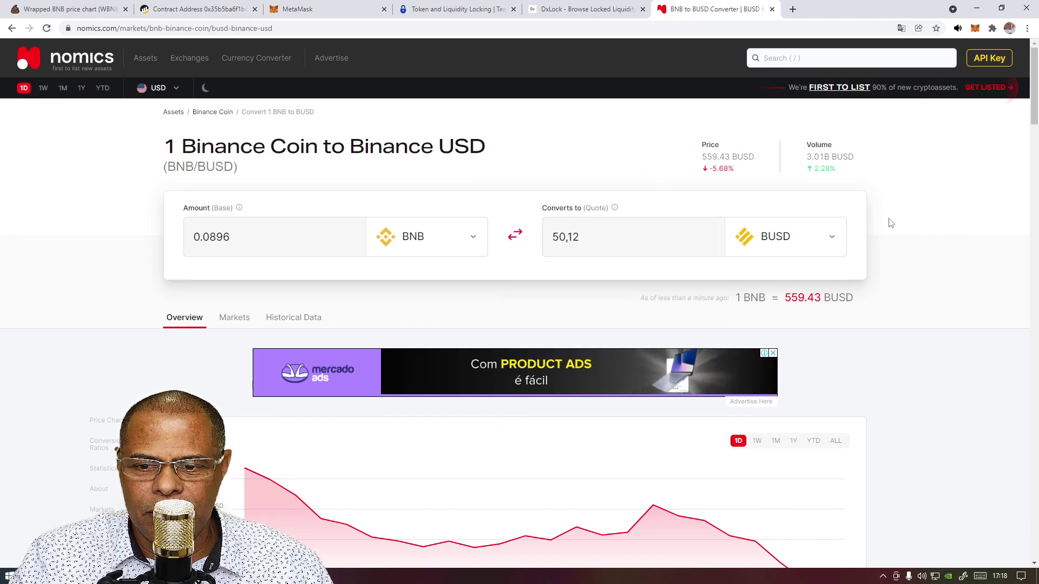
Compare the Team Finance service fee and the DxLock flat fee with the amount in the Nomics converter
click(605, 16)
click(460, 9)
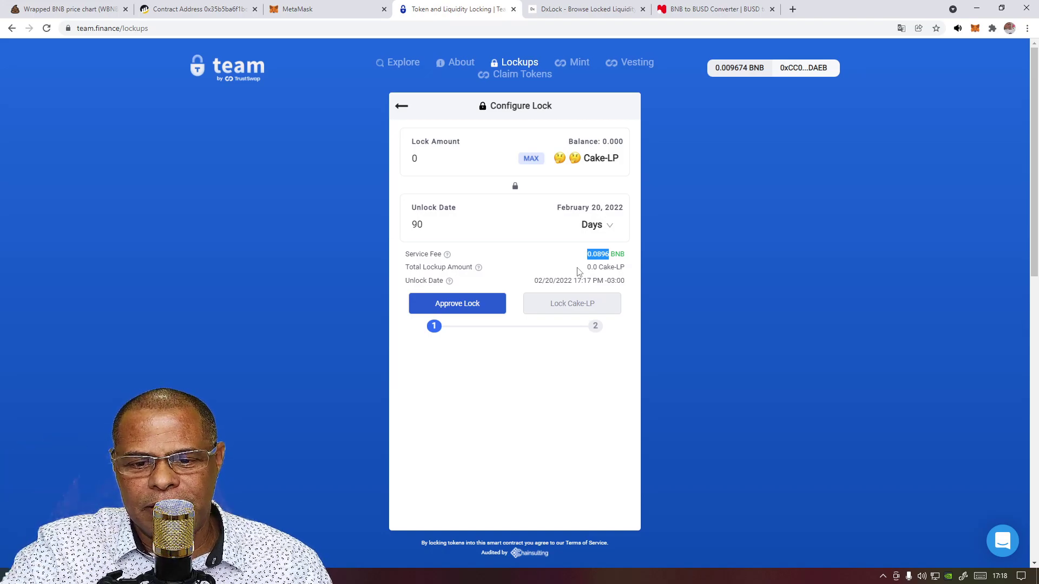
click(612, 11)
click(714, 10)
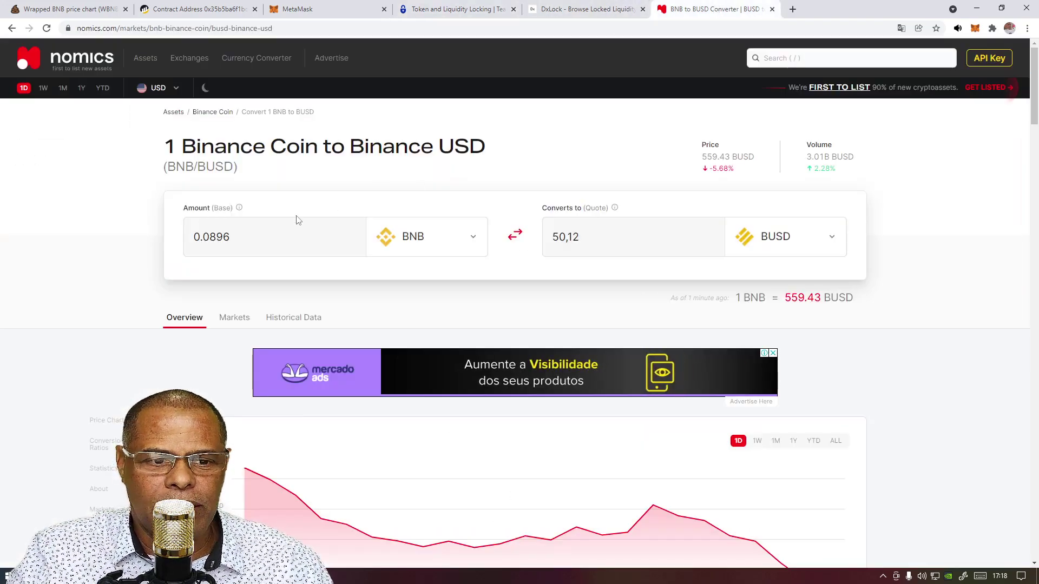
click(571, 12)
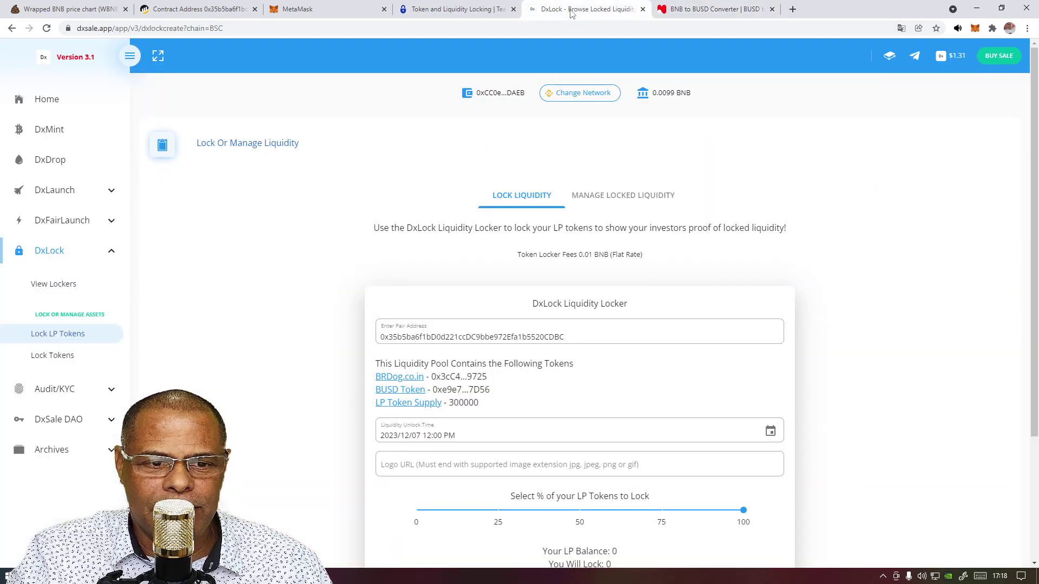
click(712, 9)
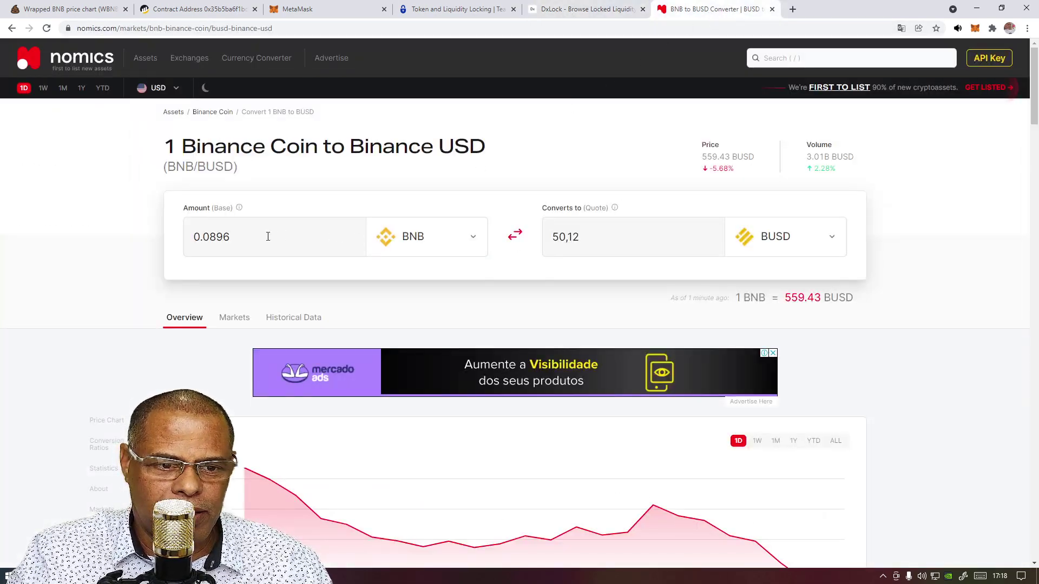
double_click(241, 240)
click(204, 237)
Switch to DxLock, submit the liquidity lock again and copy the total from the MetaMask transaction request
click(565, 11)
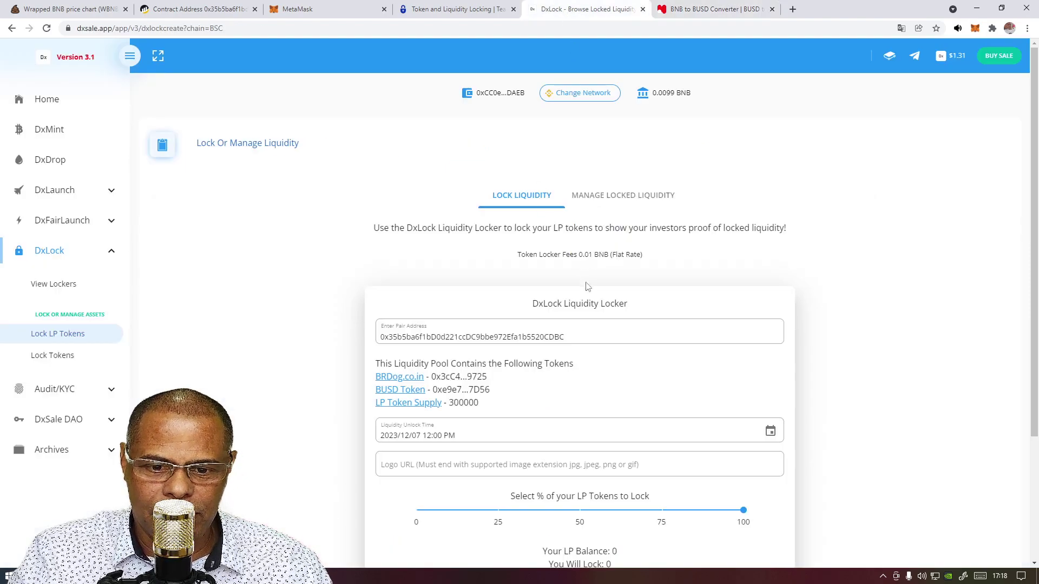
scroll(877, 228, down, 3)
click(607, 431)
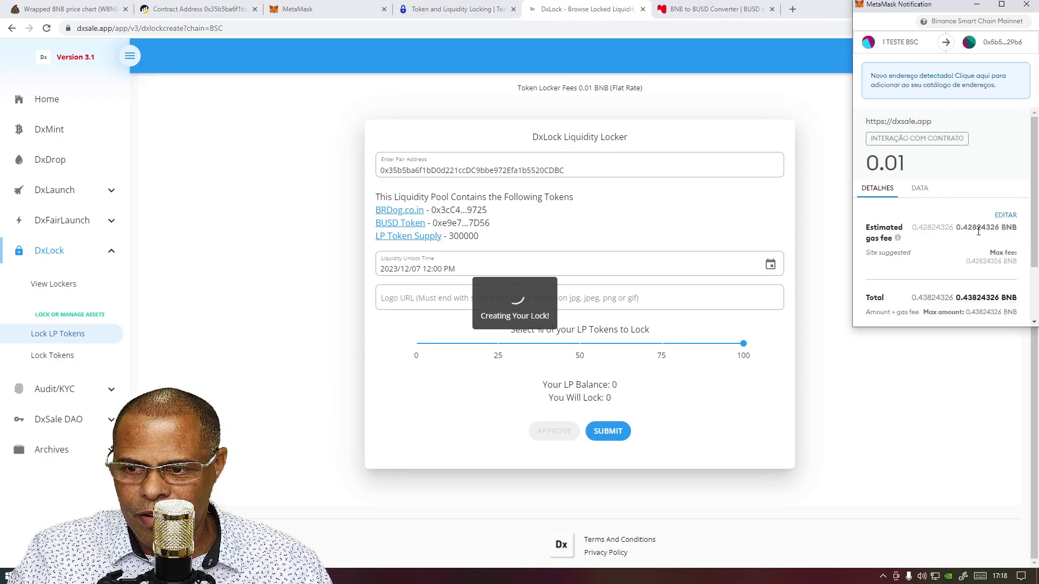
scroll(969, 230, down, 2)
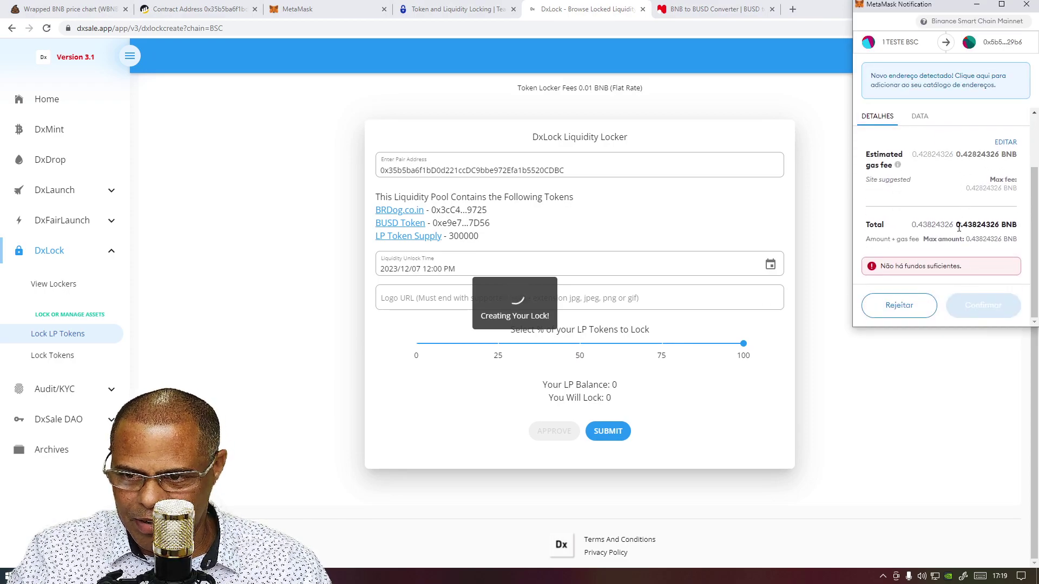
drag(953, 225, 913, 225)
right_click(927, 227)
click(929, 236)
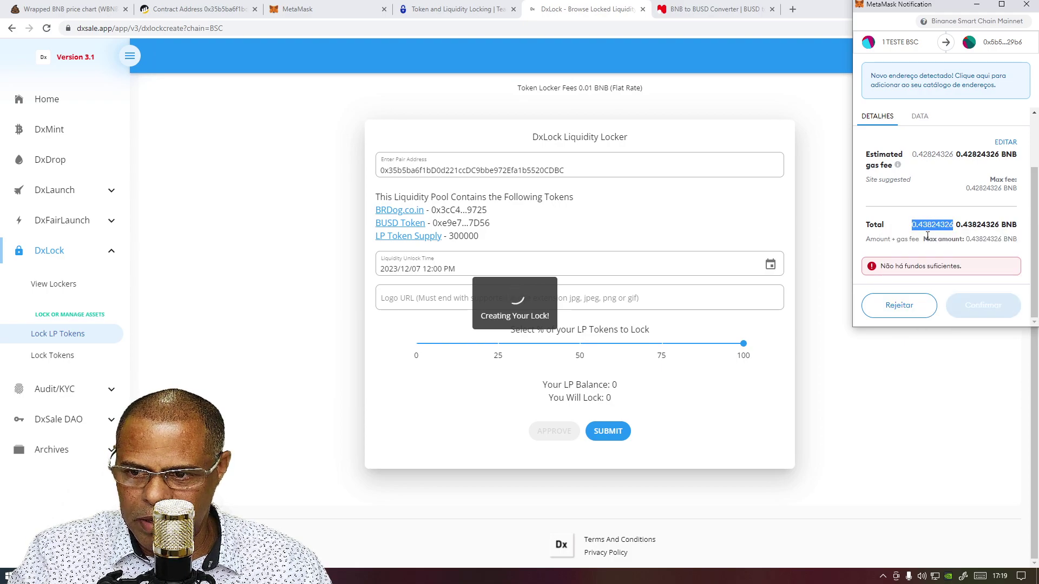
Return to the Nomics converter and replace the BNB amount with the copied total, 0.43824326
click(713, 9)
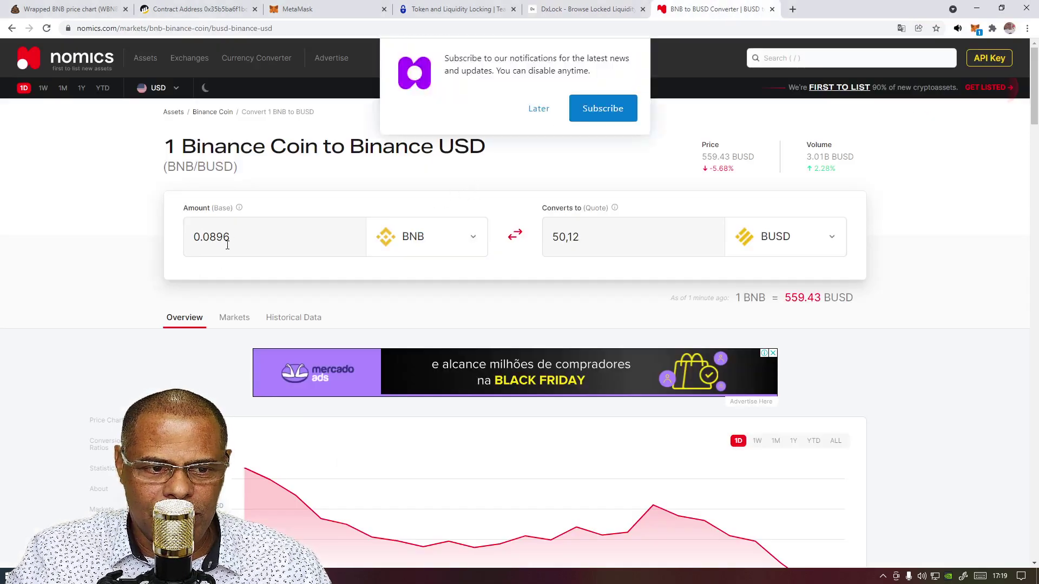
drag(227, 247, 7, 236)
key(ctrl+v)
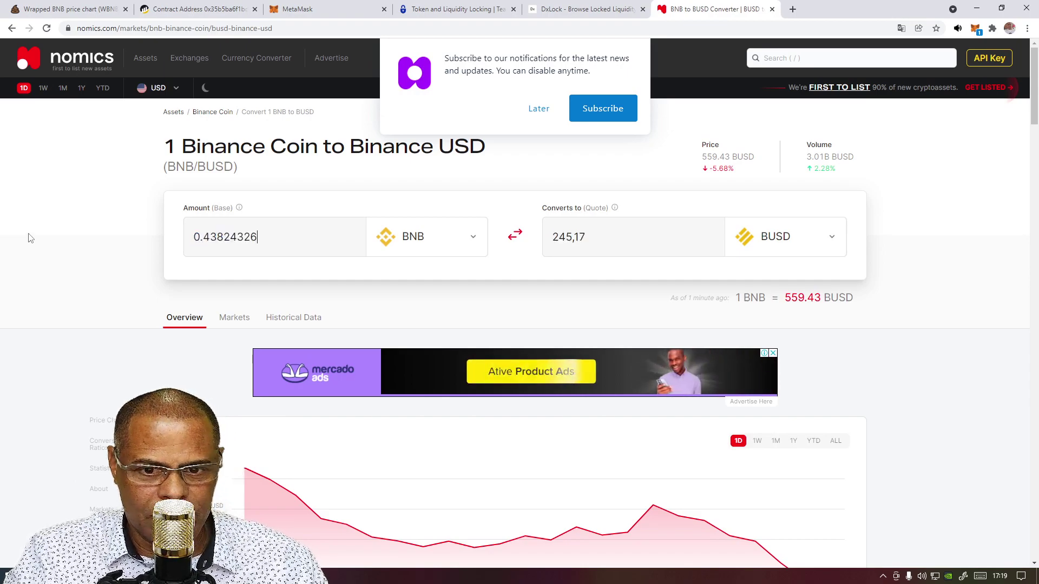